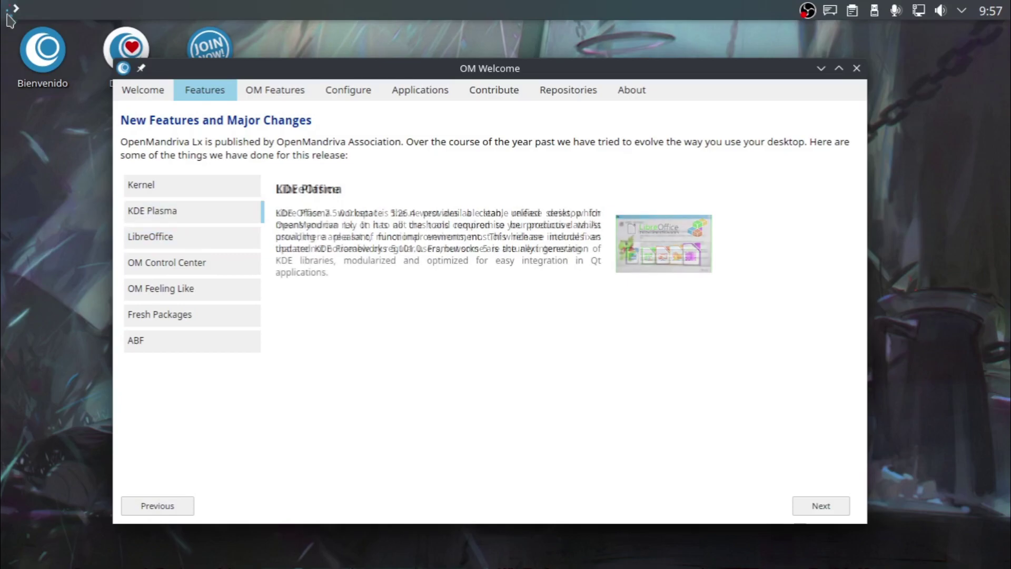
Step: Open LibreOffice Writer from the office applications
{"action": "left_click", "coordinate": [13, 10]}
{"action": "mouse_move", "coordinate": [84, 181]}
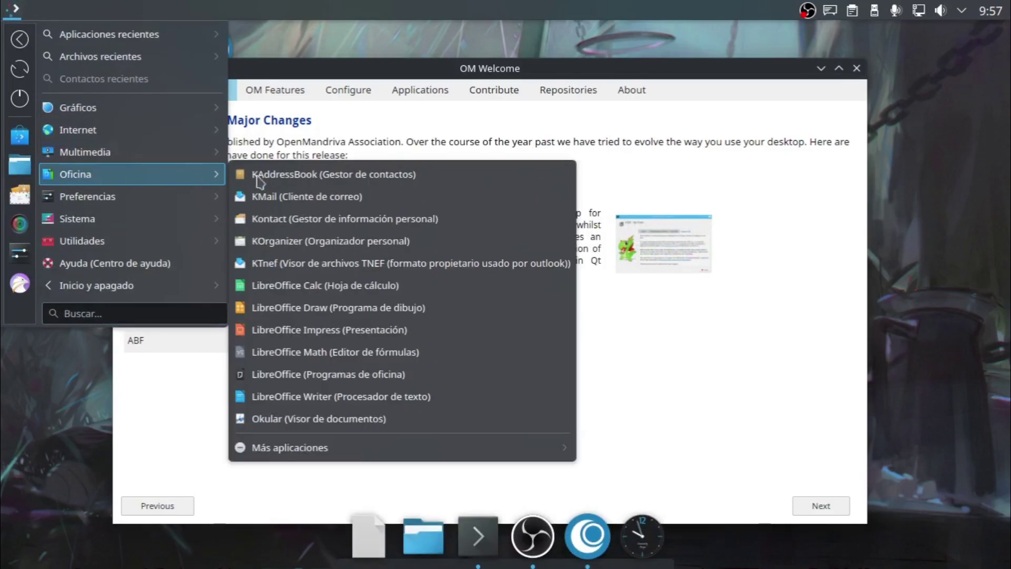
{"action": "left_click", "coordinate": [333, 402]}
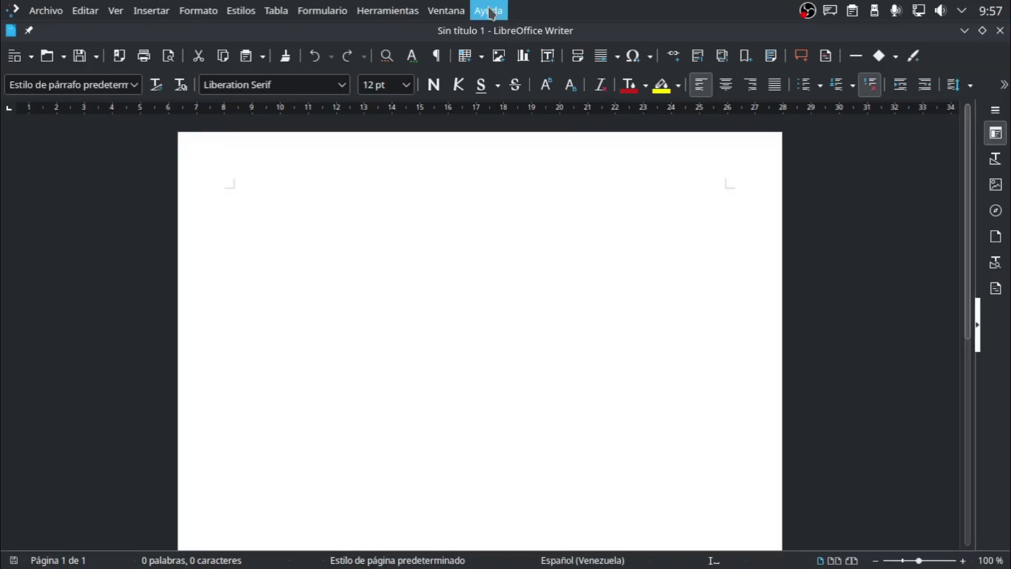
Step: Check LibreOffice's version information, close it and minimise the Writer window
{"action": "left_click", "coordinate": [495, 11]}
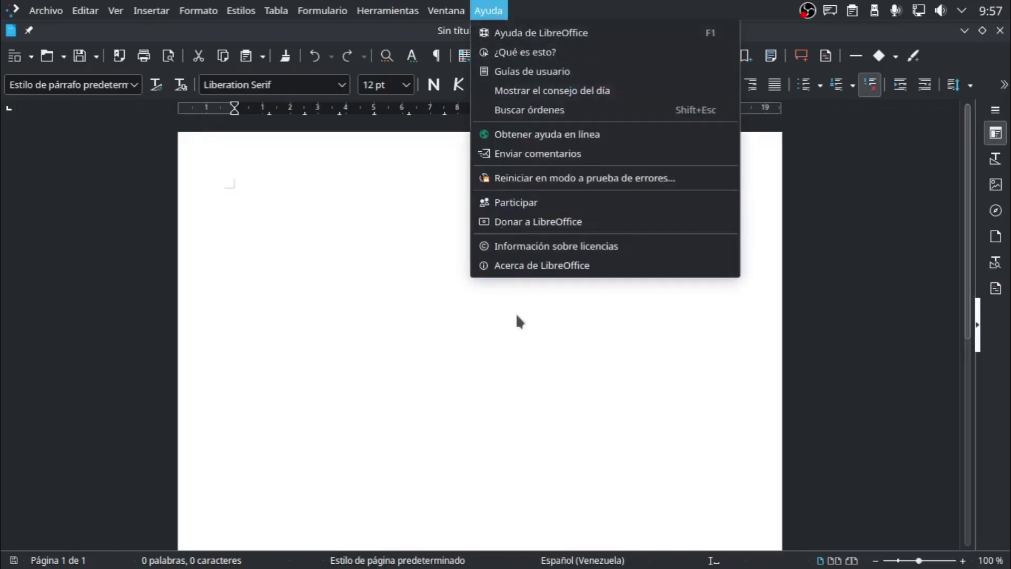
{"action": "left_click", "coordinate": [519, 266]}
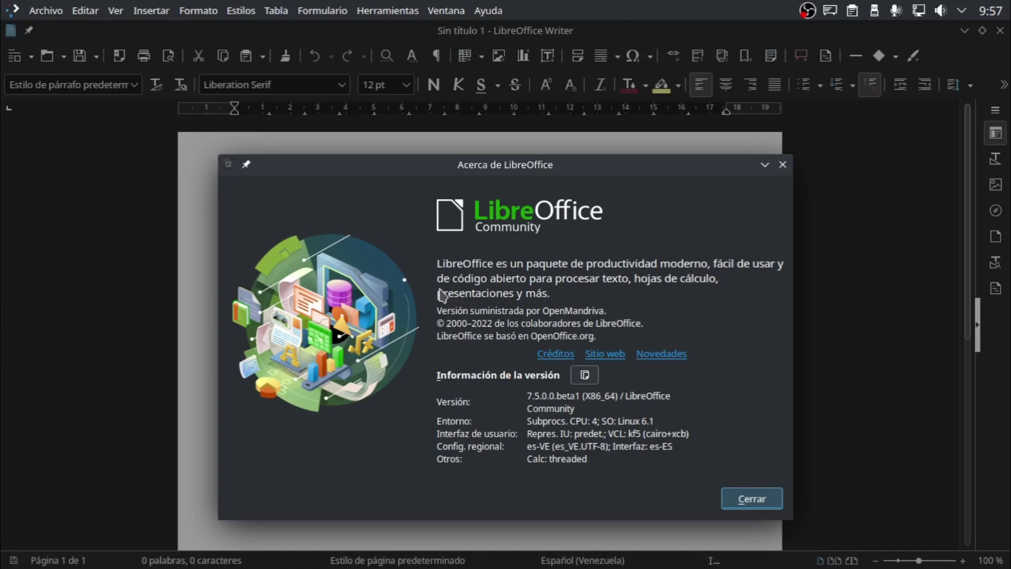
{"action": "left_click", "coordinate": [753, 500]}
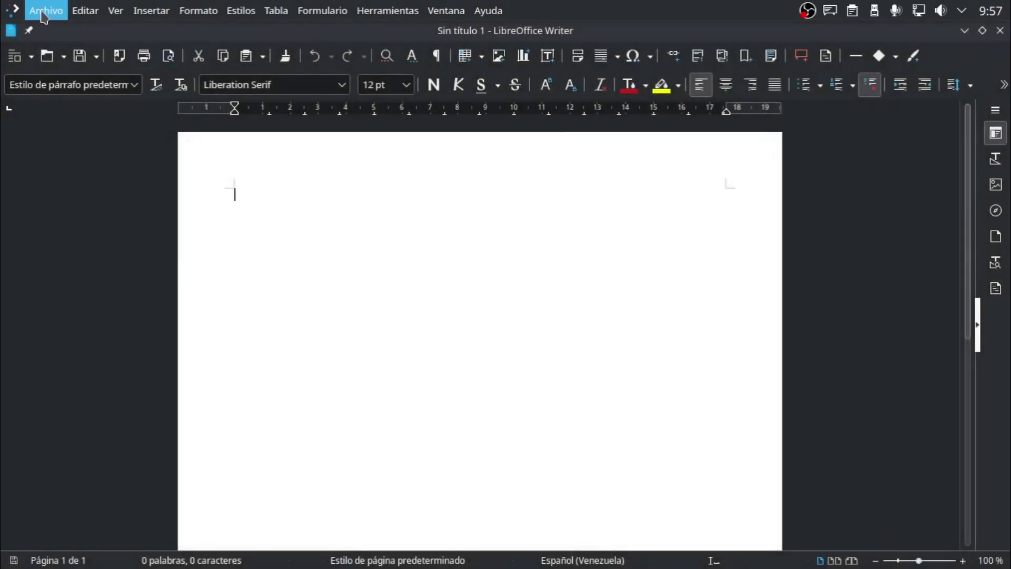
{"action": "left_click", "coordinate": [979, 30]}
{"action": "left_click", "coordinate": [217, 308]}
{"action": "mouse_move", "coordinate": [547, 567]}
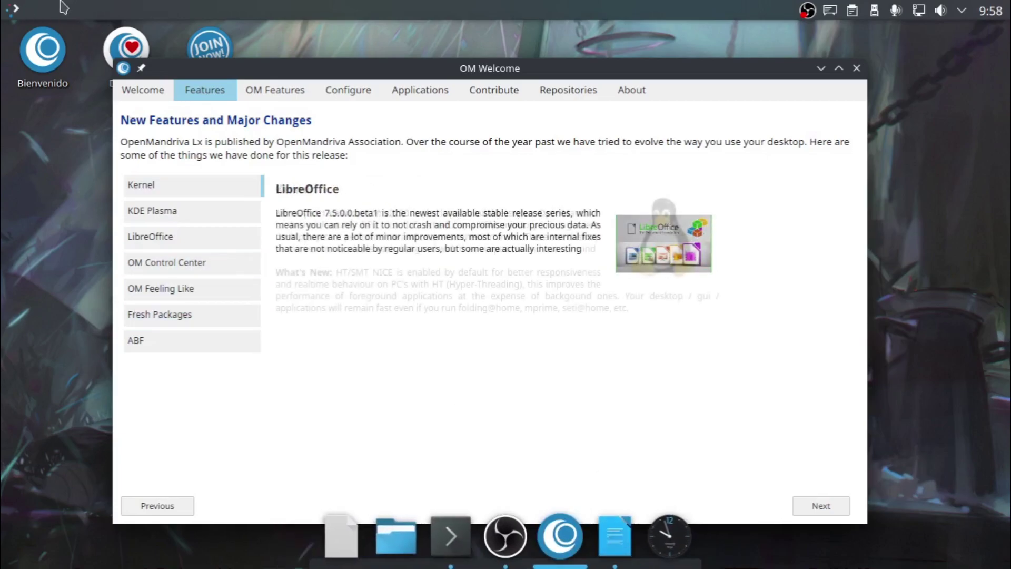
Step: Open the Software Repository Selector from the system applications
{"action": "left_click", "coordinate": [13, 9]}
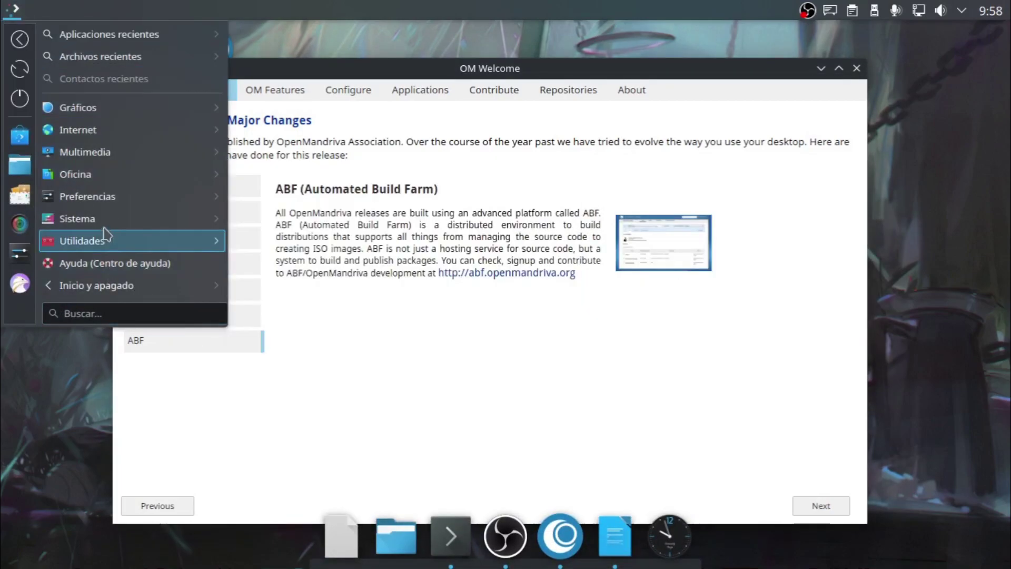
{"action": "mouse_move", "coordinate": [104, 231]}
{"action": "mouse_move", "coordinate": [132, 240]}
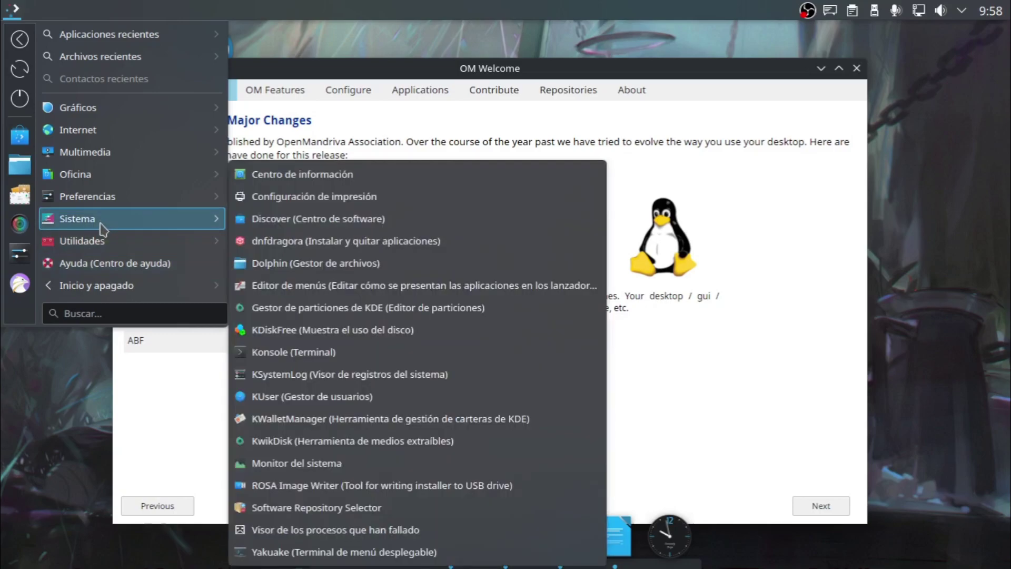
{"action": "left_click", "coordinate": [338, 507]}
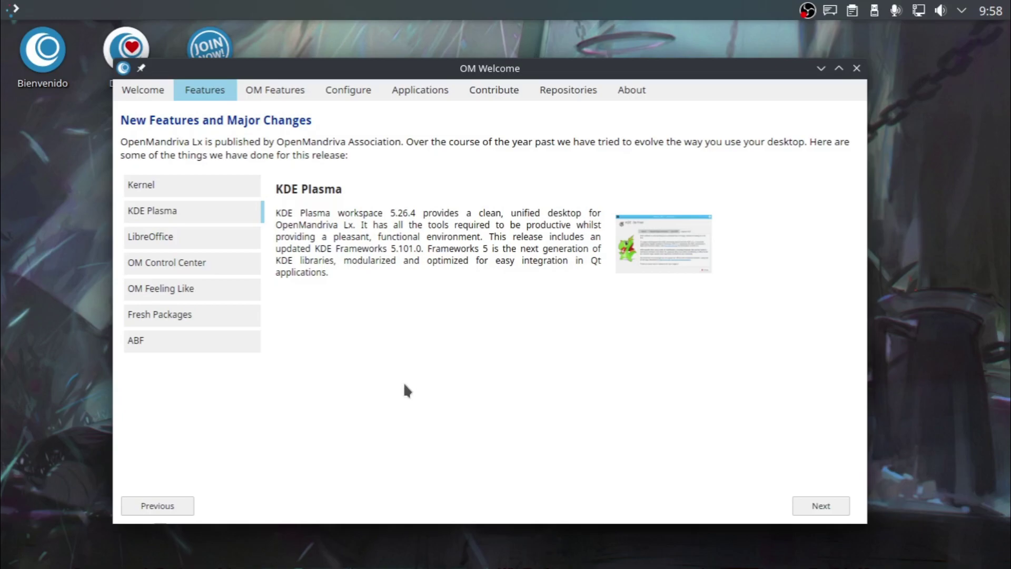
{"action": "mouse_move", "coordinate": [410, 545]}
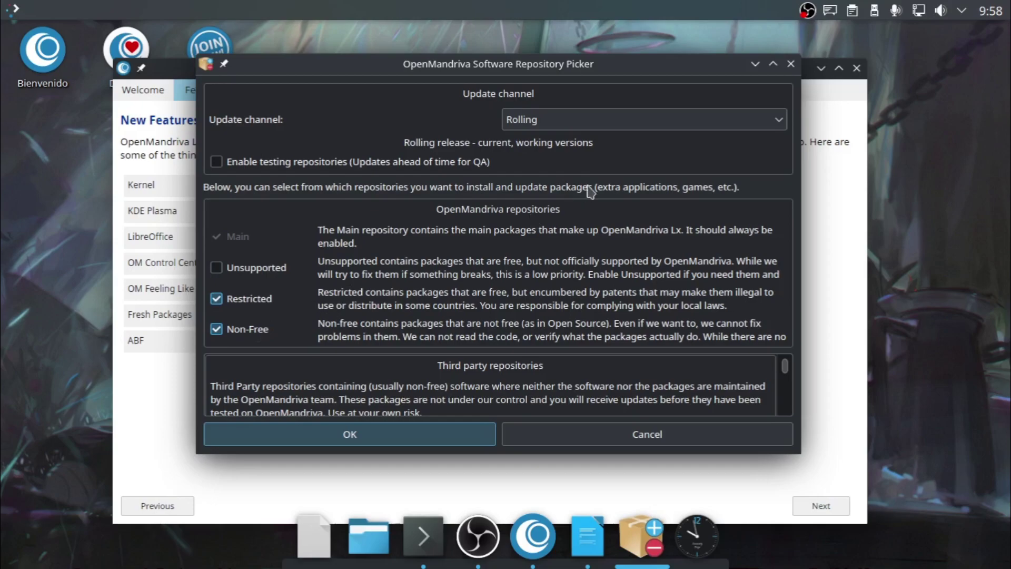
Step: Review the available update channels and close the repository picker without applying changes
{"action": "left_click", "coordinate": [782, 121]}
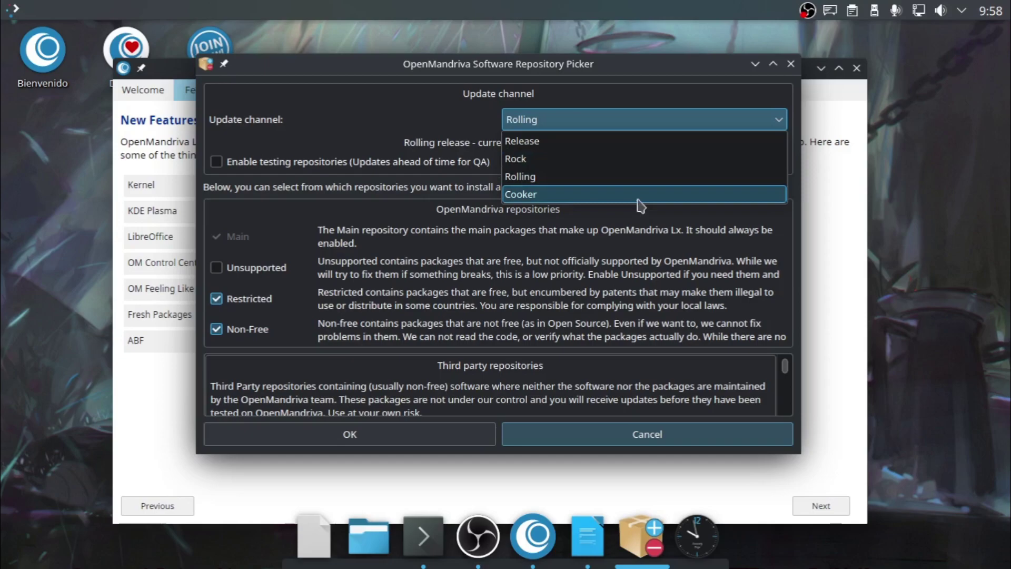
{"action": "left_click", "coordinate": [613, 441]}
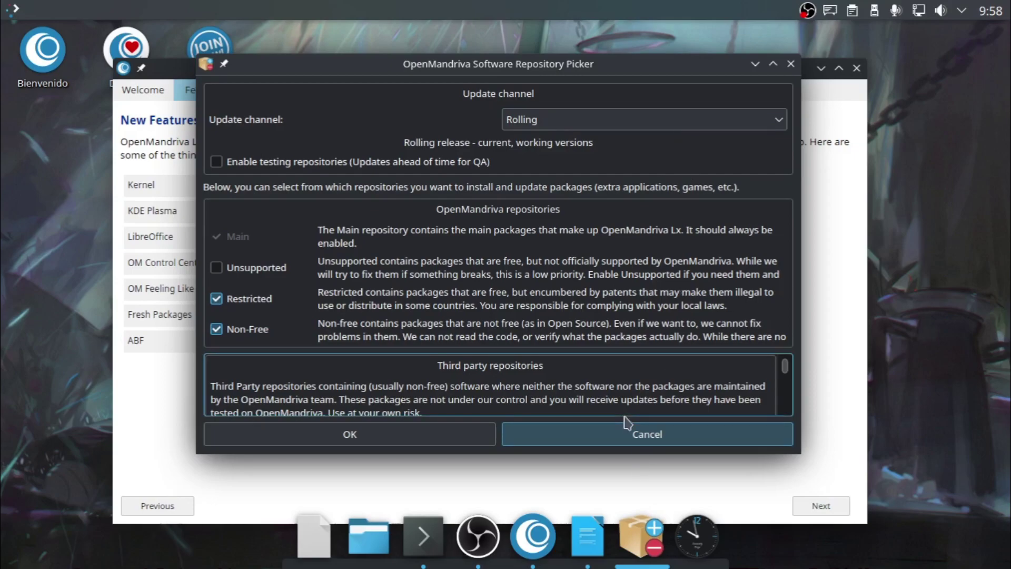
{"action": "left_click", "coordinate": [632, 437]}
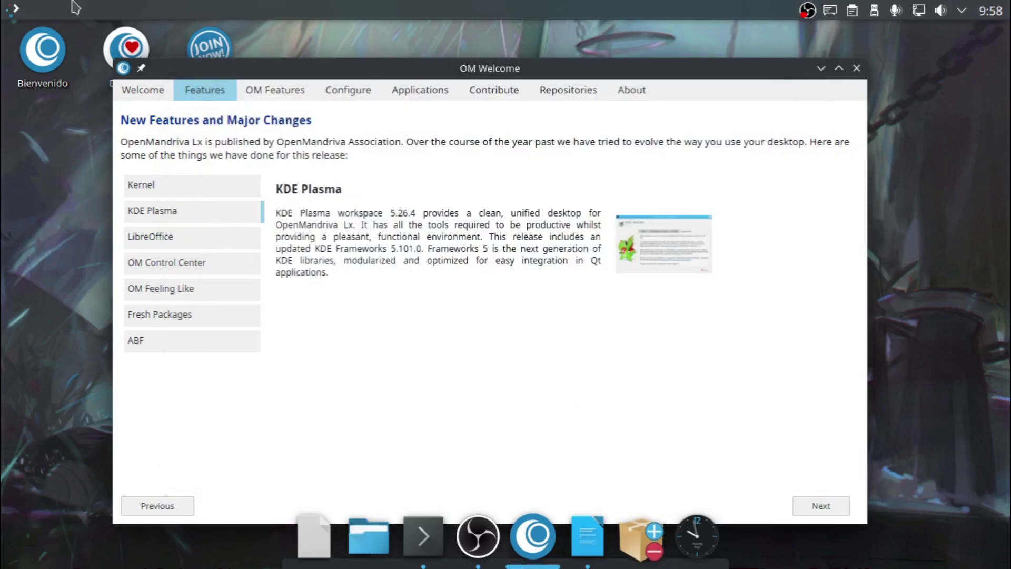
Step: Open the Desktop presets selector, examine the available desktop layouts and cancel without applying one
{"action": "left_click", "coordinate": [14, 8]}
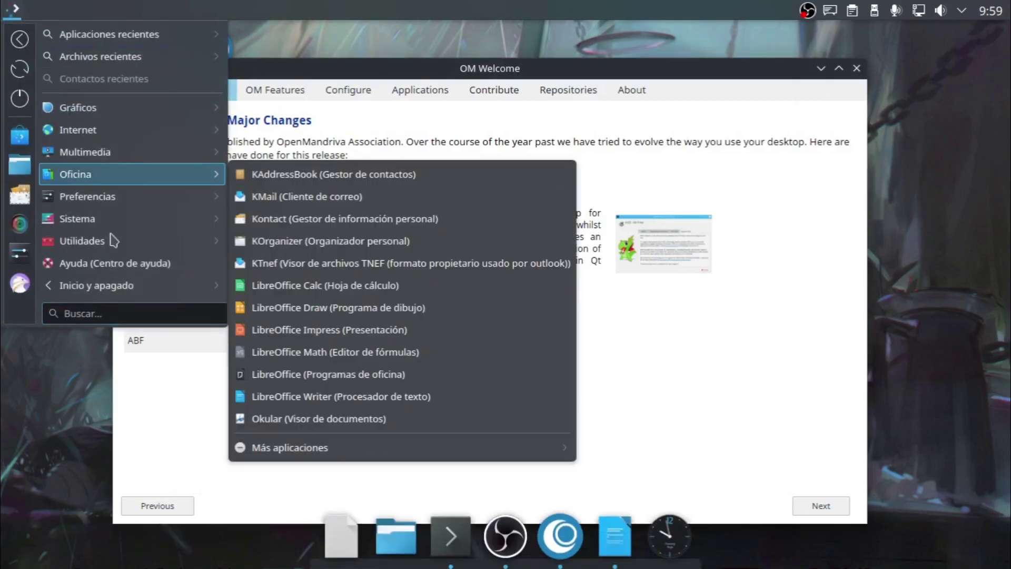
{"action": "mouse_move", "coordinate": [103, 226]}
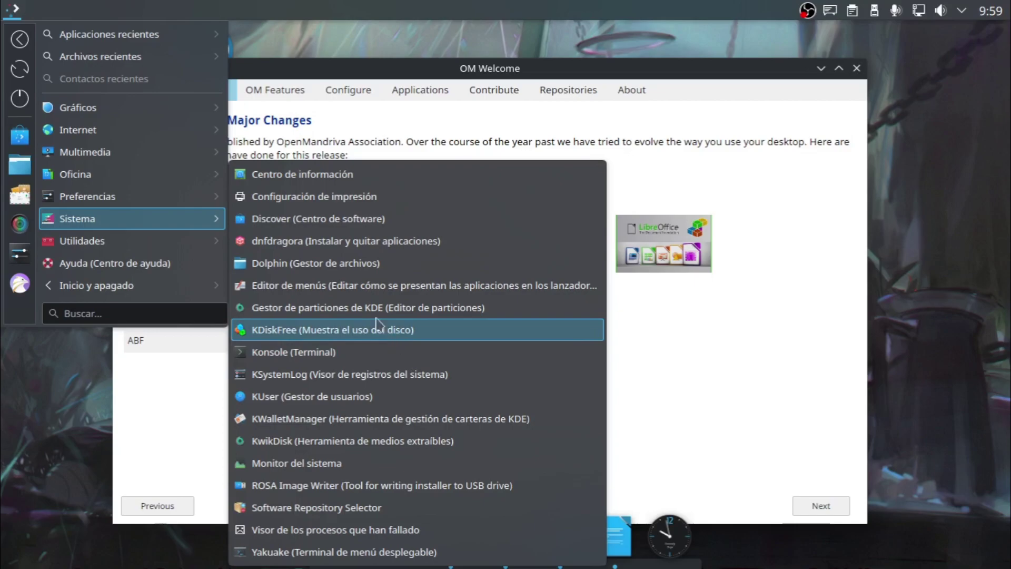
{"action": "mouse_move", "coordinate": [106, 196]}
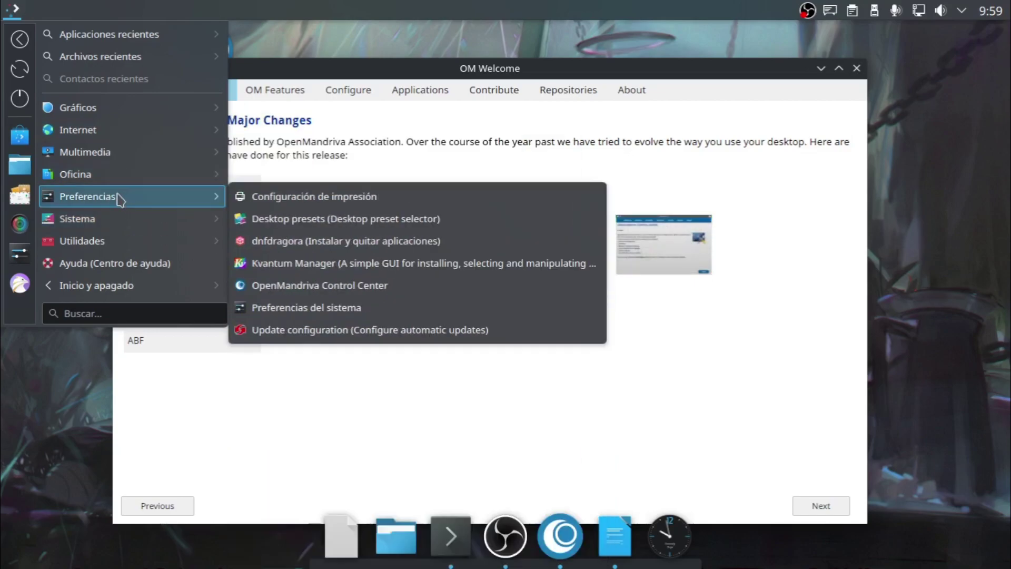
{"action": "left_click", "coordinate": [316, 218]}
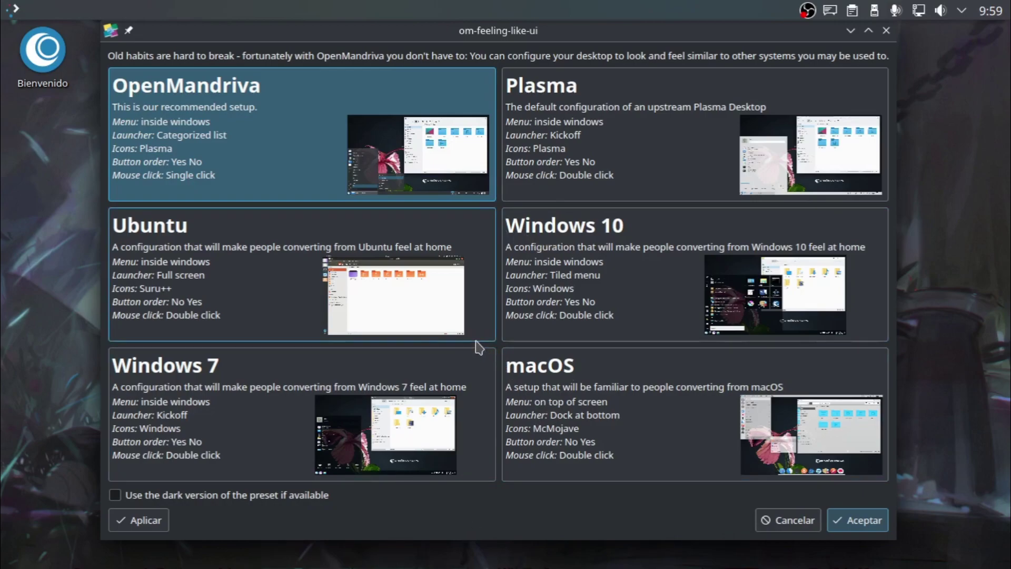
{"action": "mouse_move", "coordinate": [562, 565]}
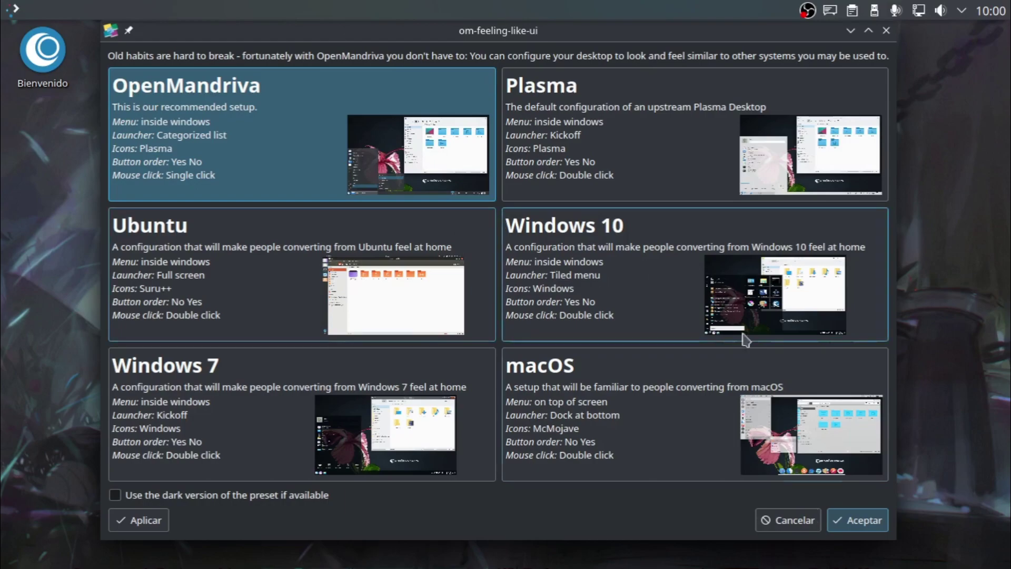
{"action": "left_click", "coordinate": [788, 520]}
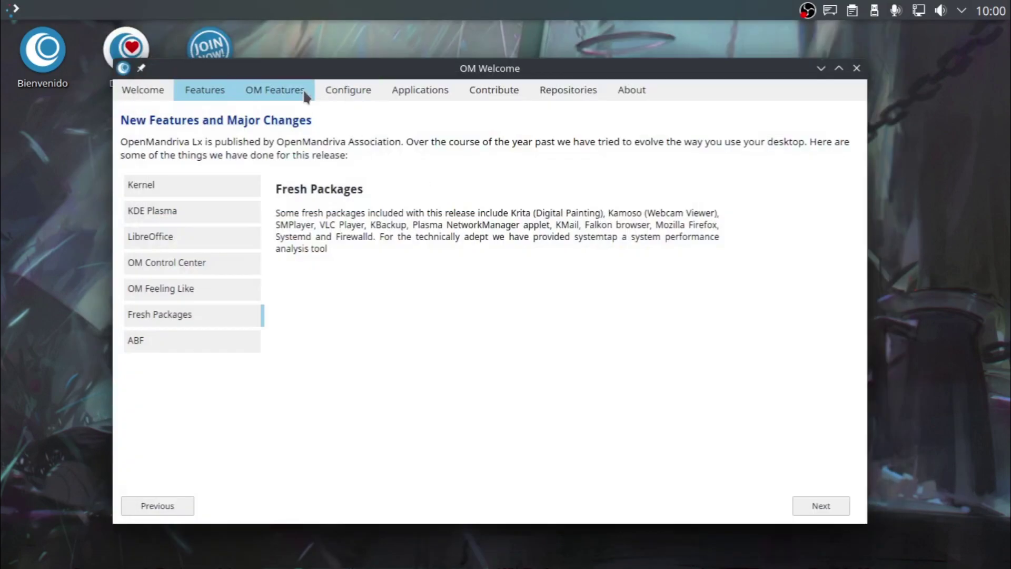
Step: Read the Kernel feature notes in OM Welcome and view the OM Features and Configure pages
{"action": "left_click", "coordinate": [223, 191]}
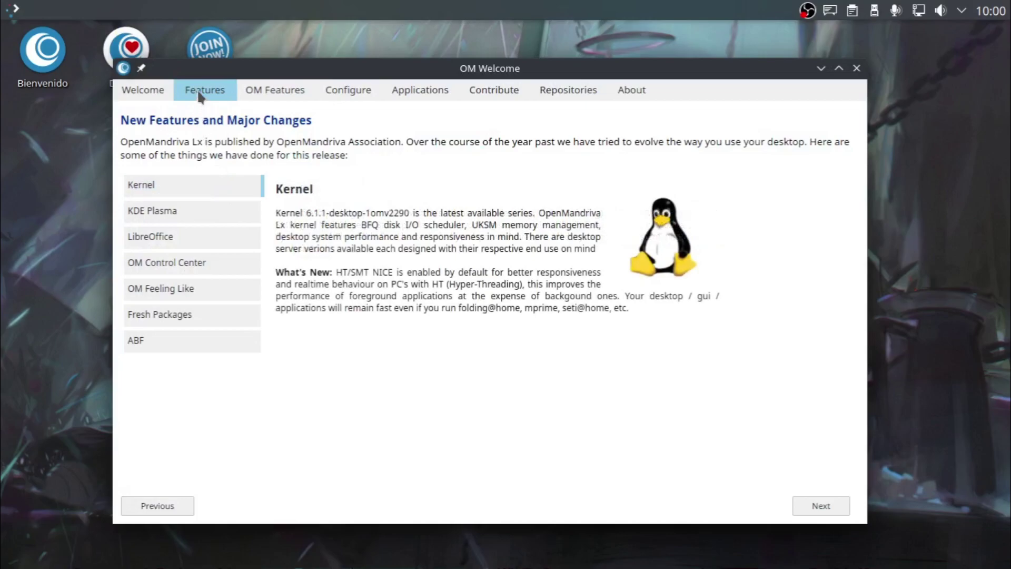
{"action": "left_click", "coordinate": [283, 96]}
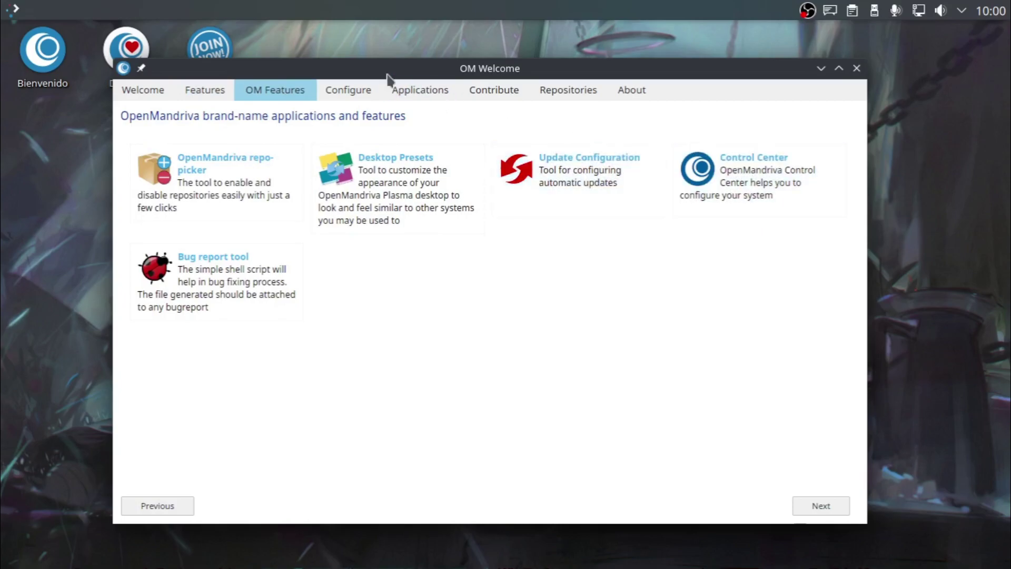
{"action": "left_click", "coordinate": [349, 100]}
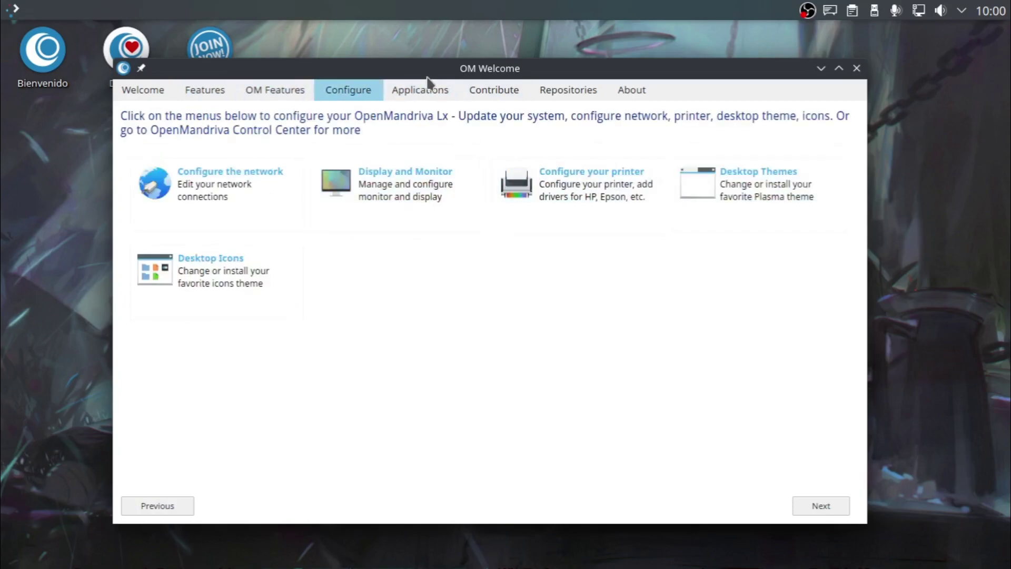
Step: Browse the suggested extra applications in the Office, Multimedia and Development categories
{"action": "left_click", "coordinate": [400, 93]}
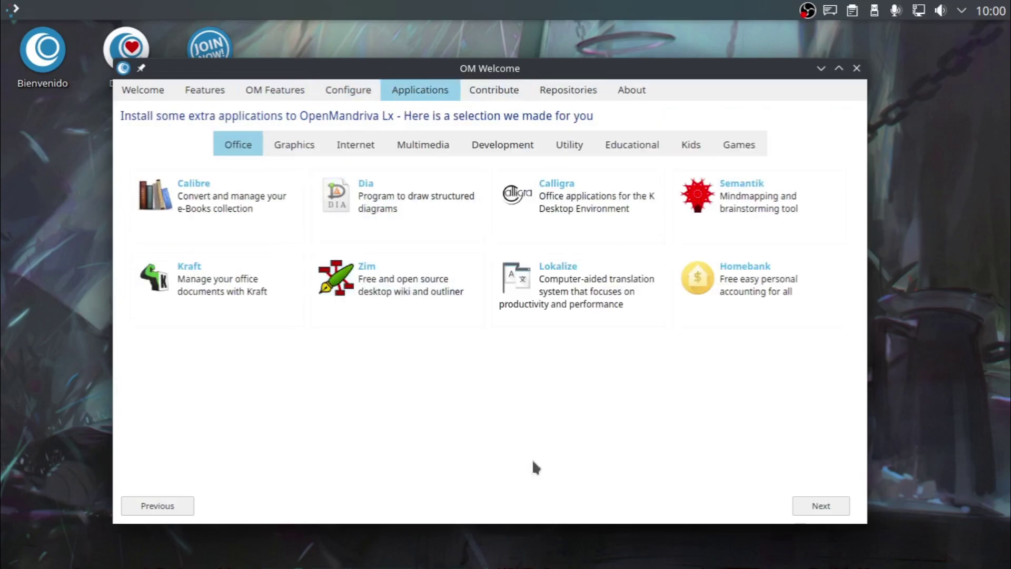
{"action": "left_click", "coordinate": [445, 153]}
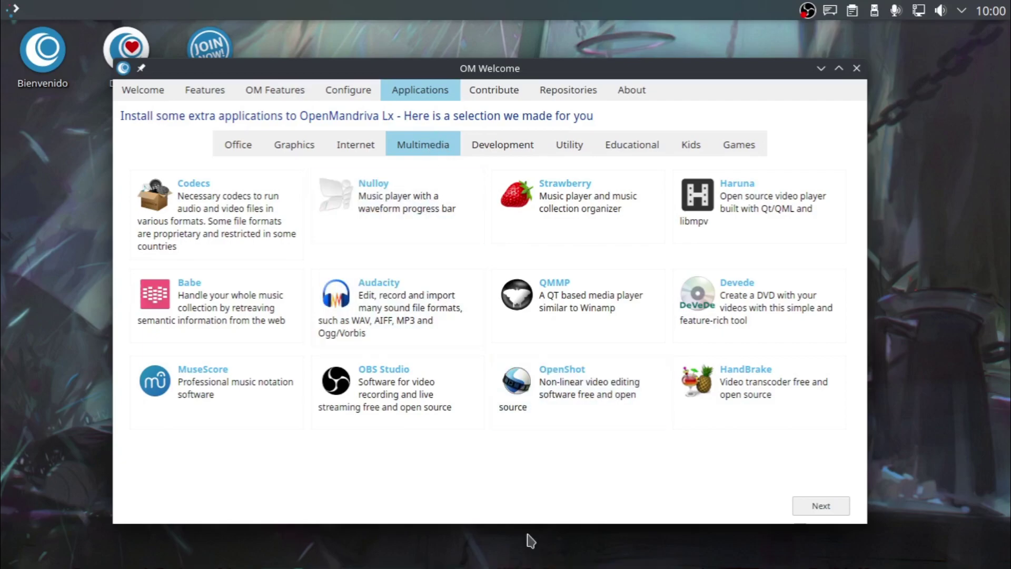
{"action": "mouse_move", "coordinate": [448, 567]}
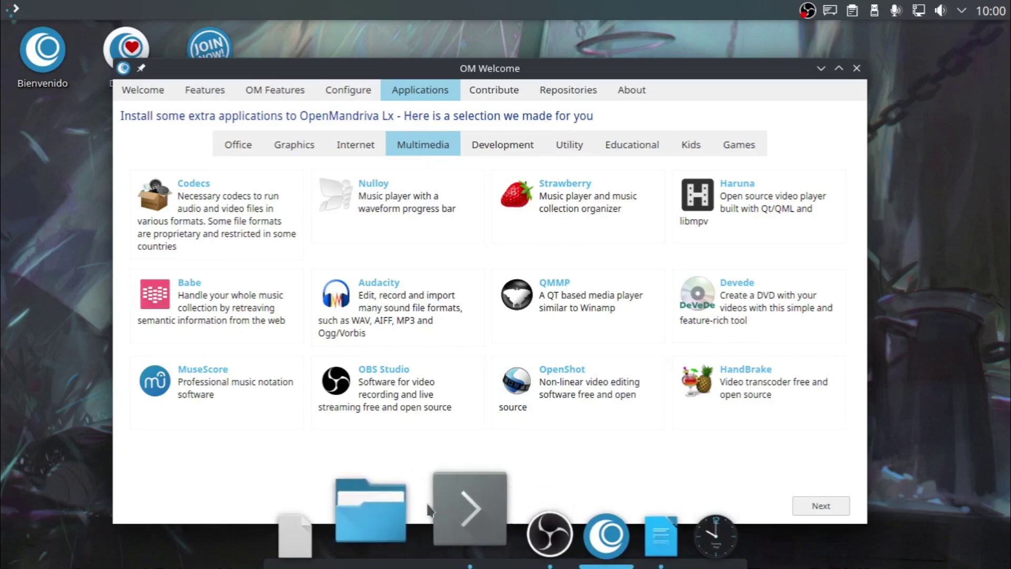
{"action": "left_click", "coordinate": [503, 146]}
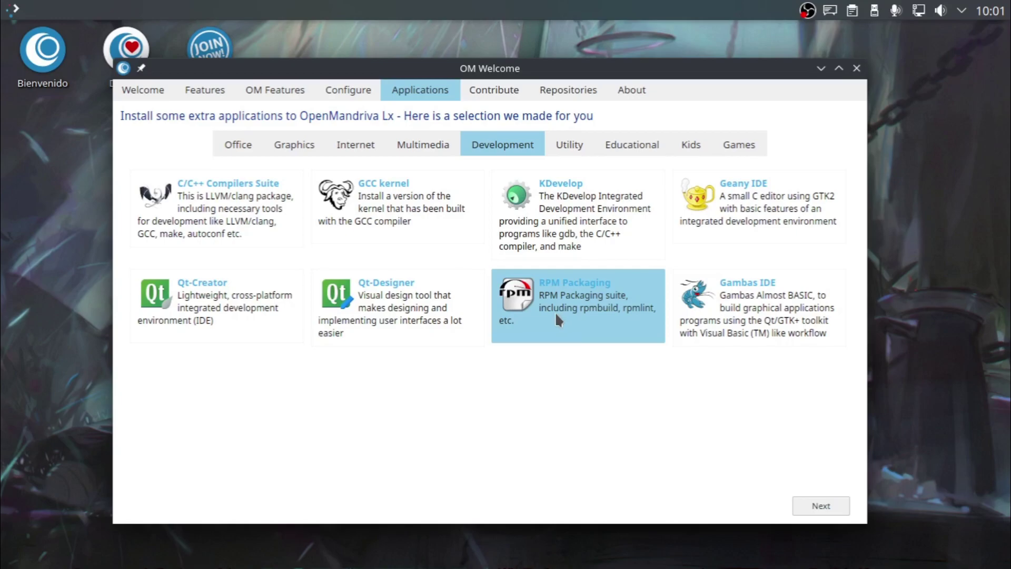
Step: View the Contribute and Repositories pages and close the OM Welcome window
{"action": "left_click", "coordinate": [504, 96]}
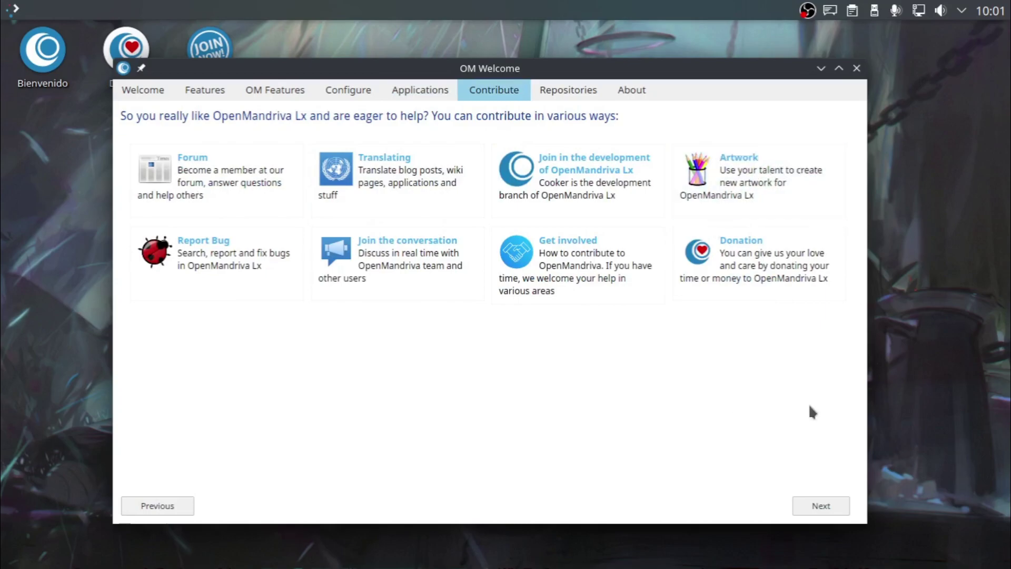
{"action": "left_click", "coordinate": [550, 95]}
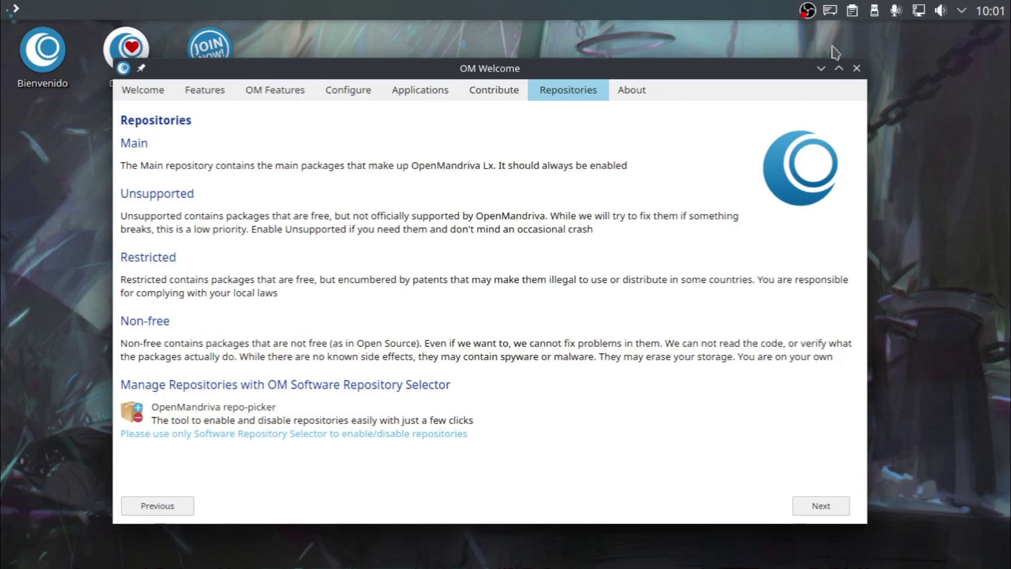
{"action": "left_click", "coordinate": [857, 68]}
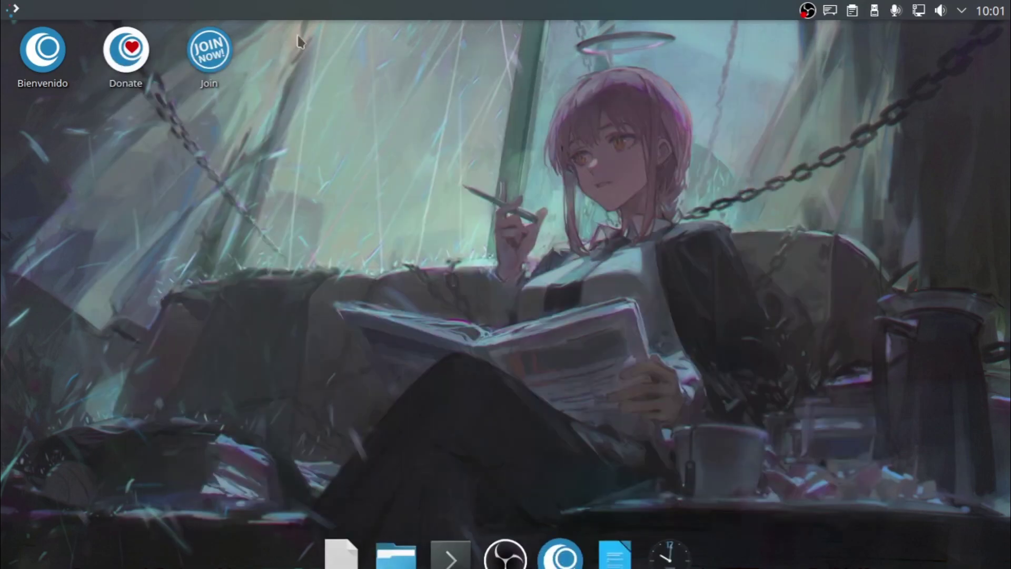
Step: Open the Falkon web browser from the internet applications
{"action": "left_click", "coordinate": [8, 7]}
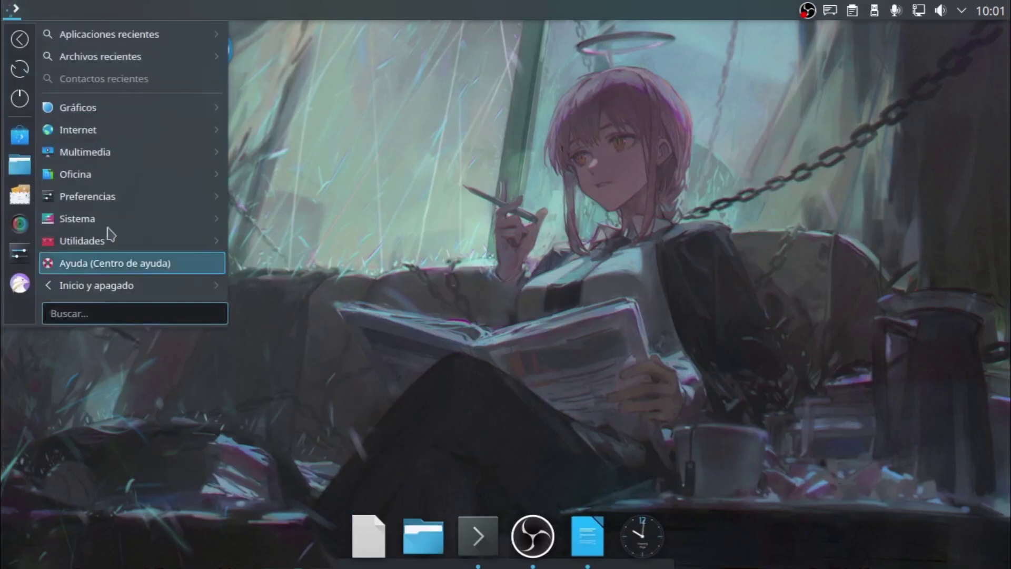
{"action": "mouse_move", "coordinate": [102, 136]}
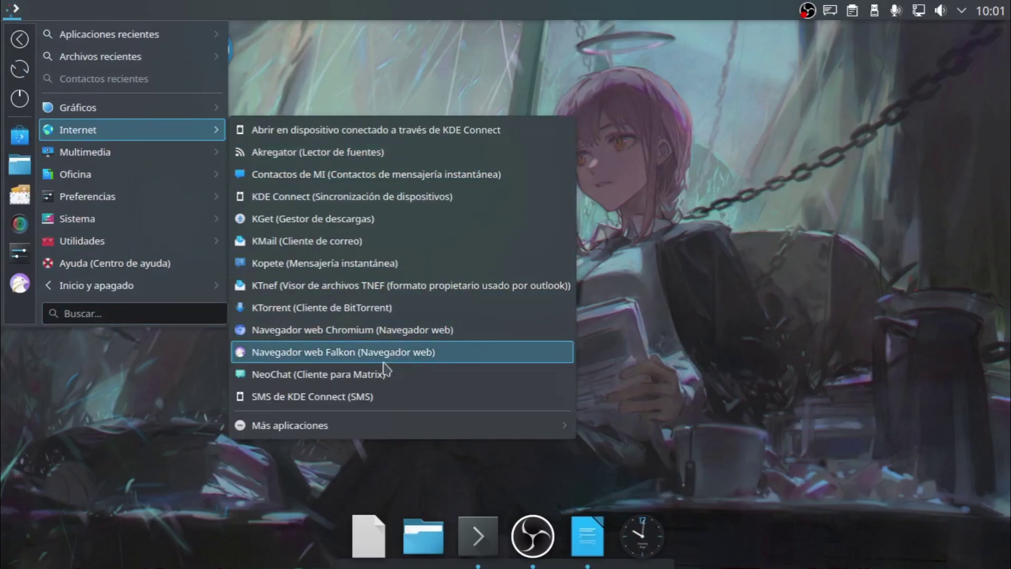
{"action": "left_click", "coordinate": [352, 354]}
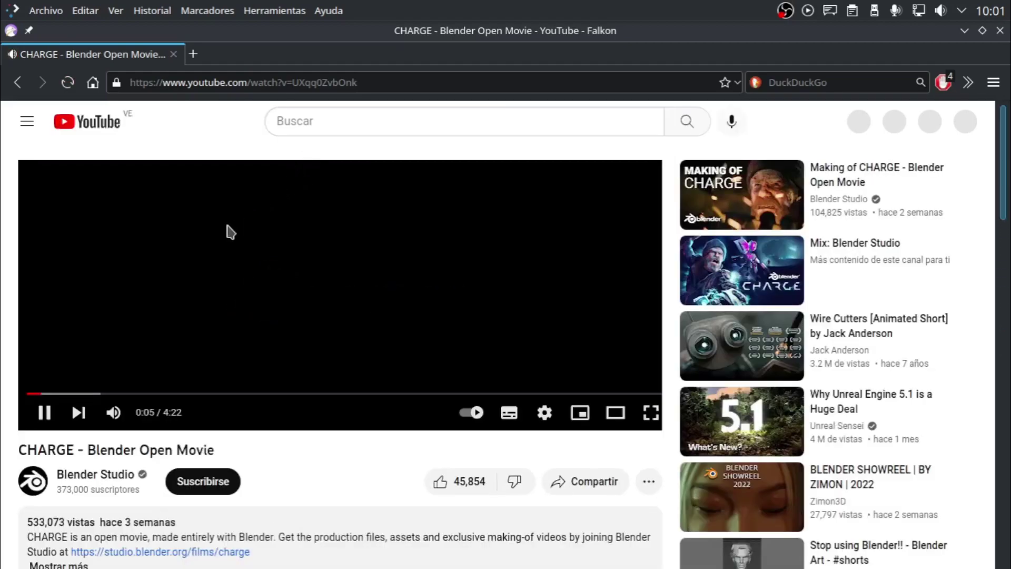
Step: Display the playback statistics on the CHARGE - Blender Open Movie video and switch it to full screen
{"action": "right_click", "coordinate": [219, 245]}
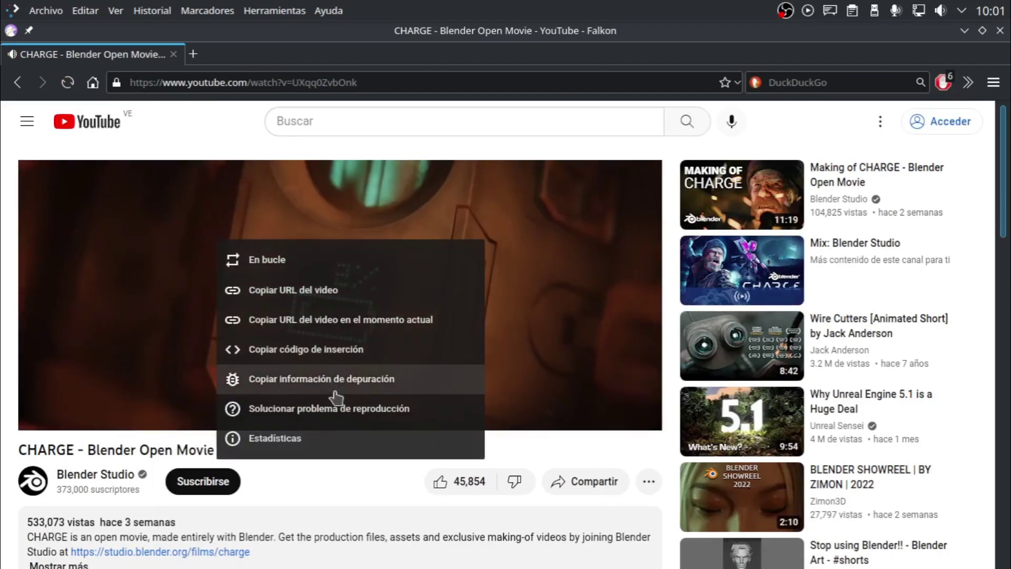
{"action": "left_click", "coordinate": [323, 441]}
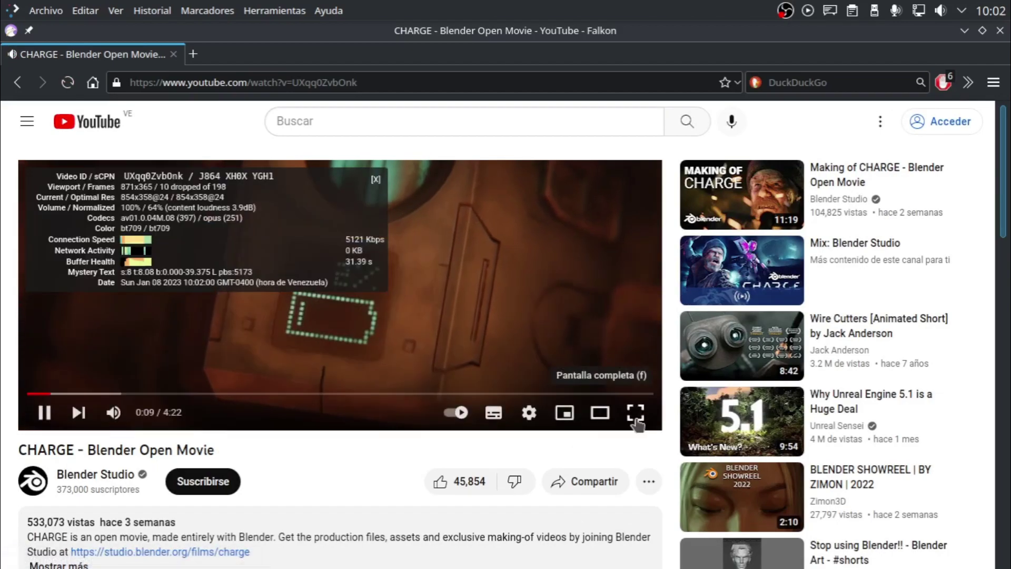
{"action": "left_click", "coordinate": [635, 413]}
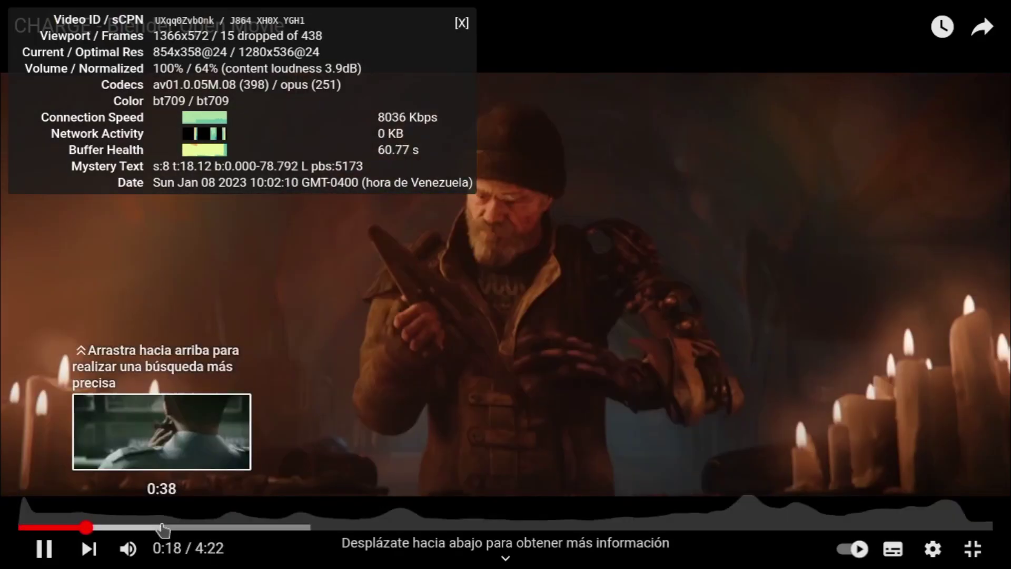
Step: Skip the full-screen CHARGE video ahead to about 0:38 and 1:04, exit full screen and pause playback
{"action": "left_click", "coordinate": [162, 527]}
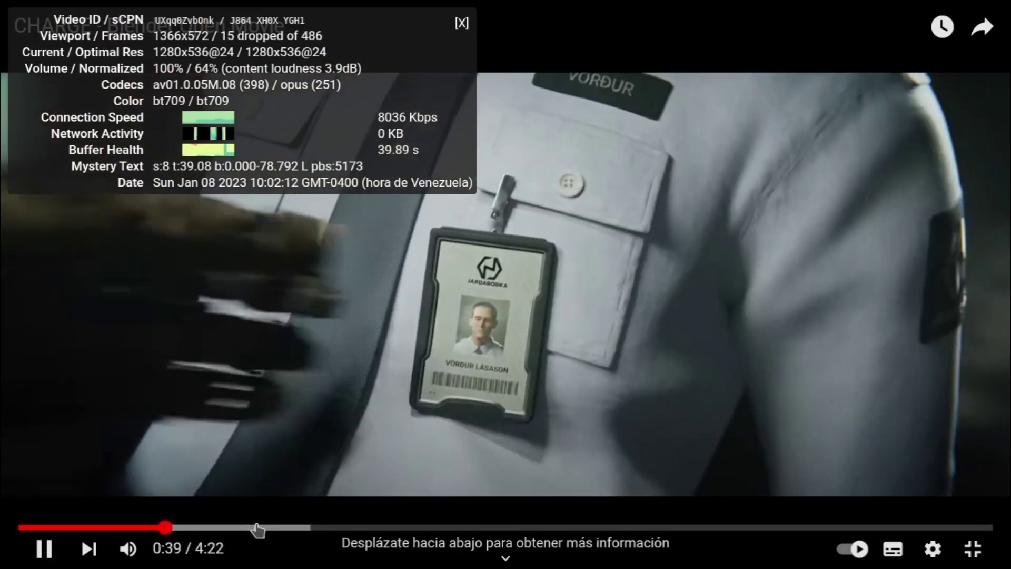
{"action": "left_click", "coordinate": [257, 528]}
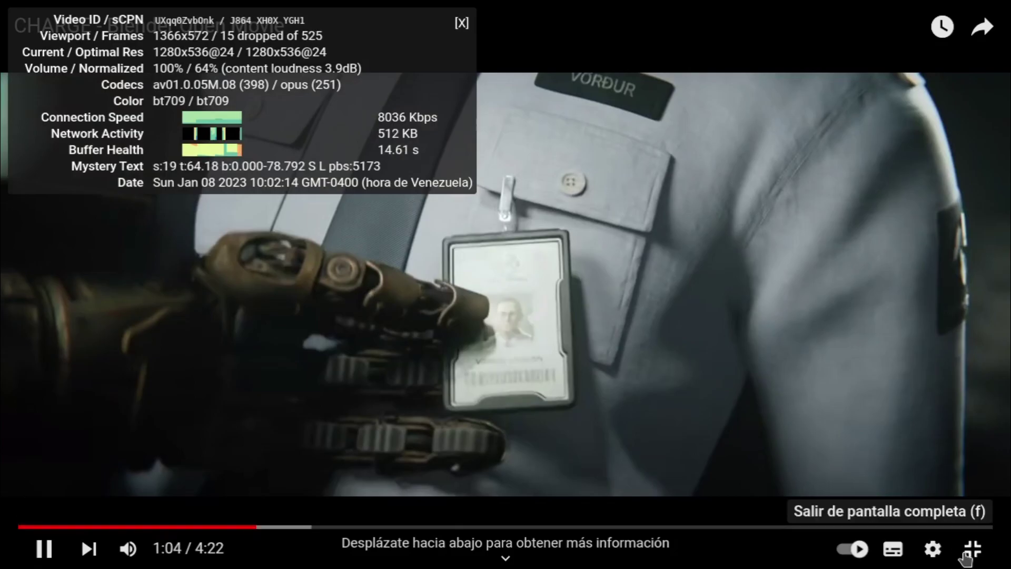
{"action": "left_click", "coordinate": [972, 548]}
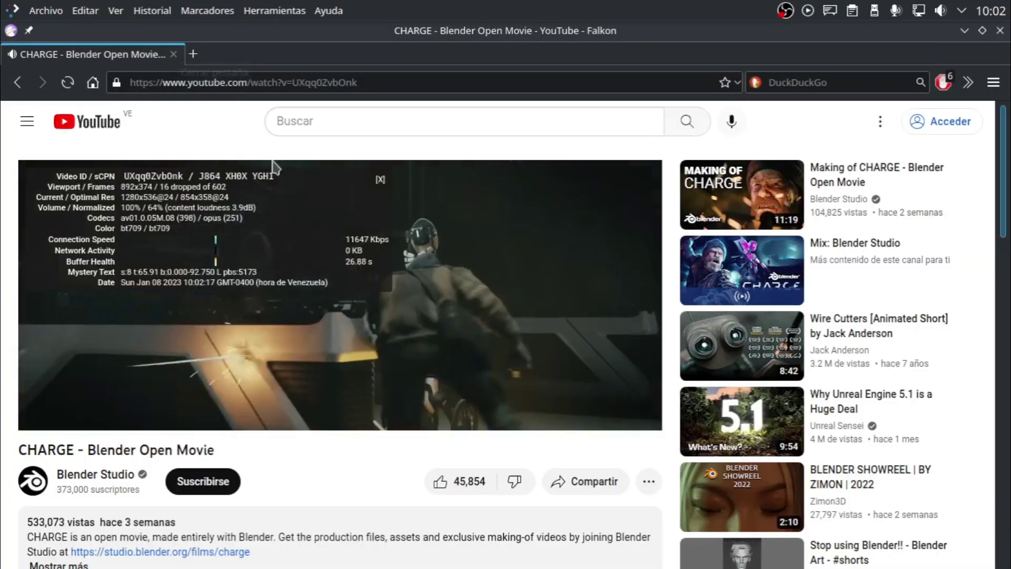
{"action": "left_click", "coordinate": [430, 237]}
Step: Search YouTube for "manos y maquinas entre videos" and open the Manos Y Máquinas Entre Vídeos channel
{"action": "left_click", "coordinate": [336, 122]}
{"action": "type", "text": "manos"}
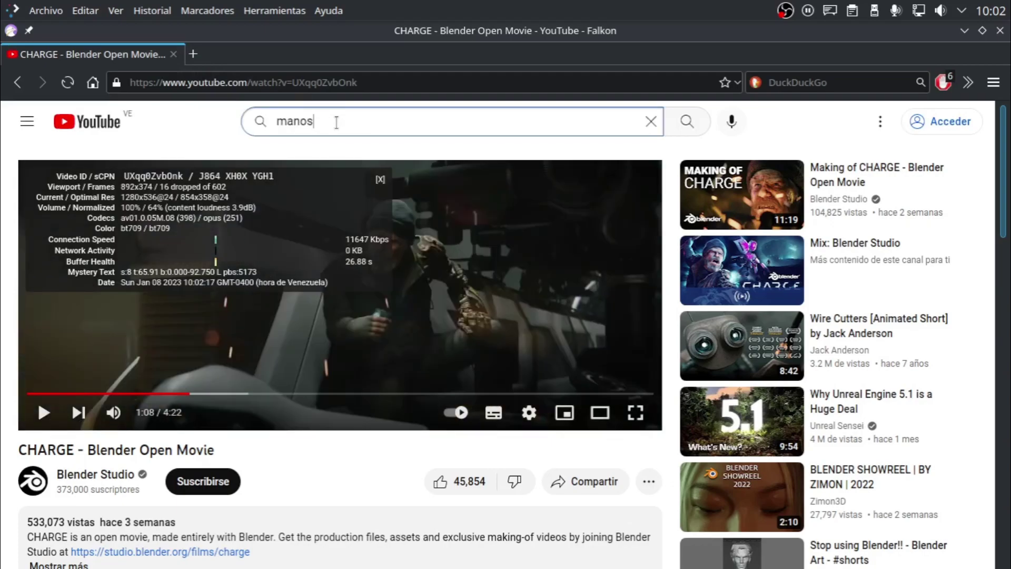
{"action": "type", "text": " y "}
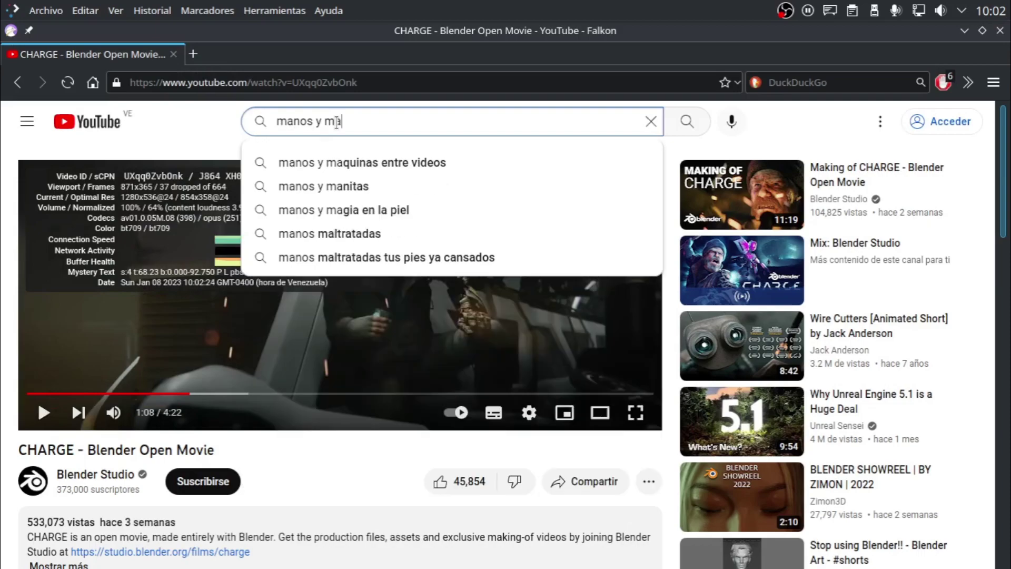
{"action": "type", "text": "ma"}
{"action": "left_click", "coordinate": [368, 162]}
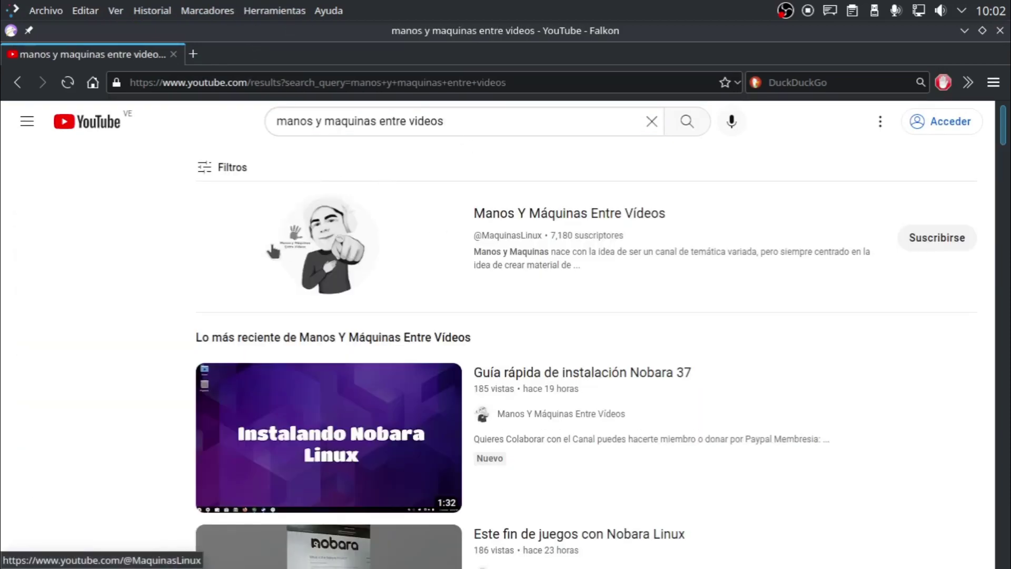
{"action": "left_click", "coordinate": [408, 248]}
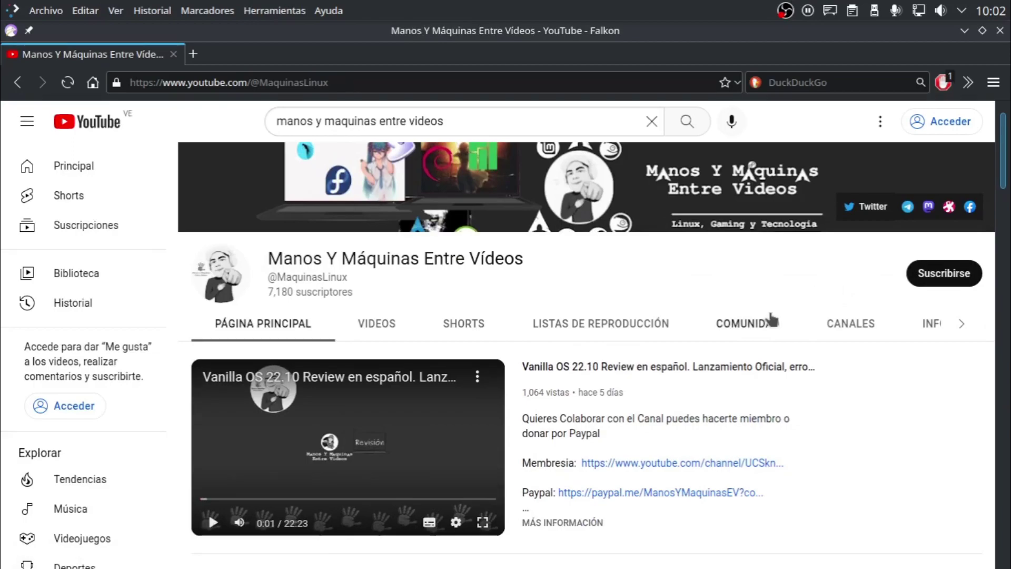
Step: Open the channel's community posts and browse through them
{"action": "left_click", "coordinate": [770, 322]}
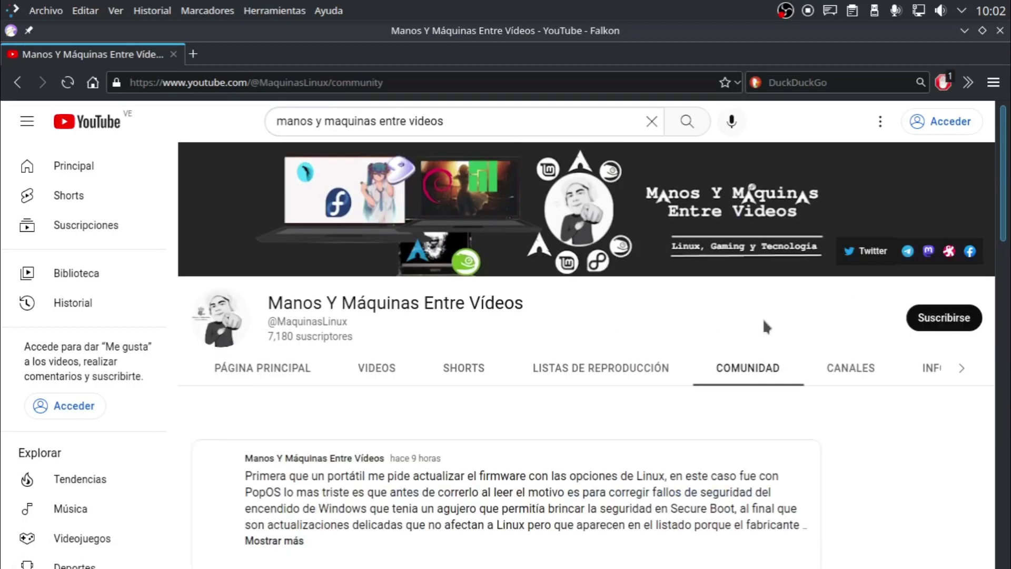
{"action": "scroll", "coordinate": [627, 325], "scroll_direction": "down", "scroll_amount": 10}
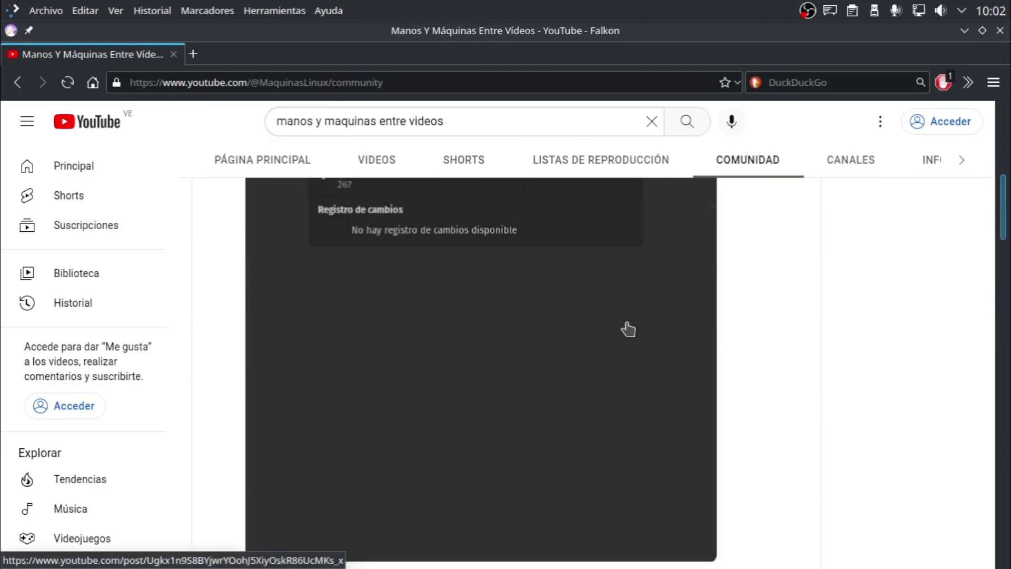
{"action": "scroll", "coordinate": [628, 326], "scroll_direction": "down", "scroll_amount": 15}
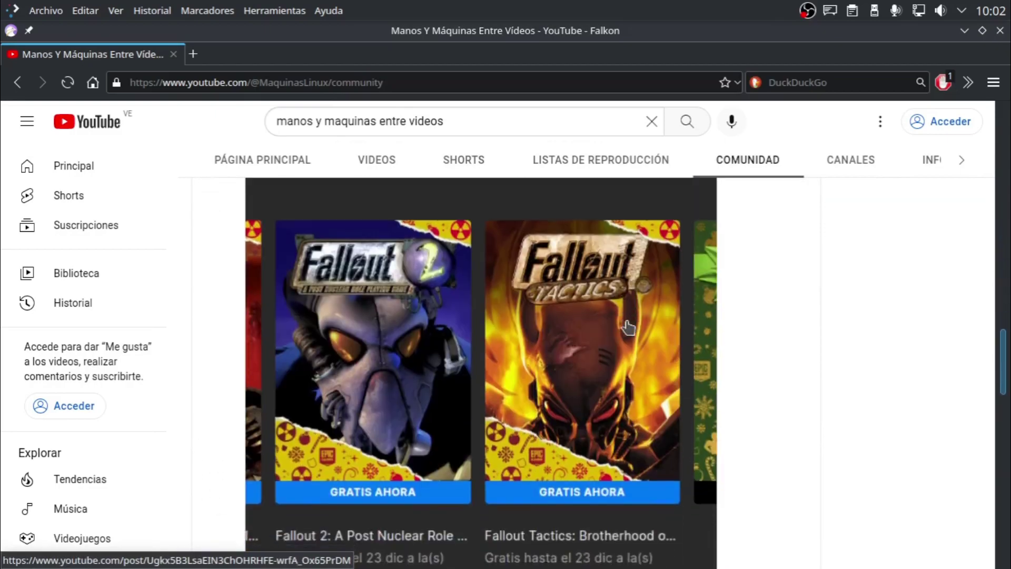
{"action": "scroll", "coordinate": [627, 325], "scroll_direction": "up", "scroll_amount": 10}
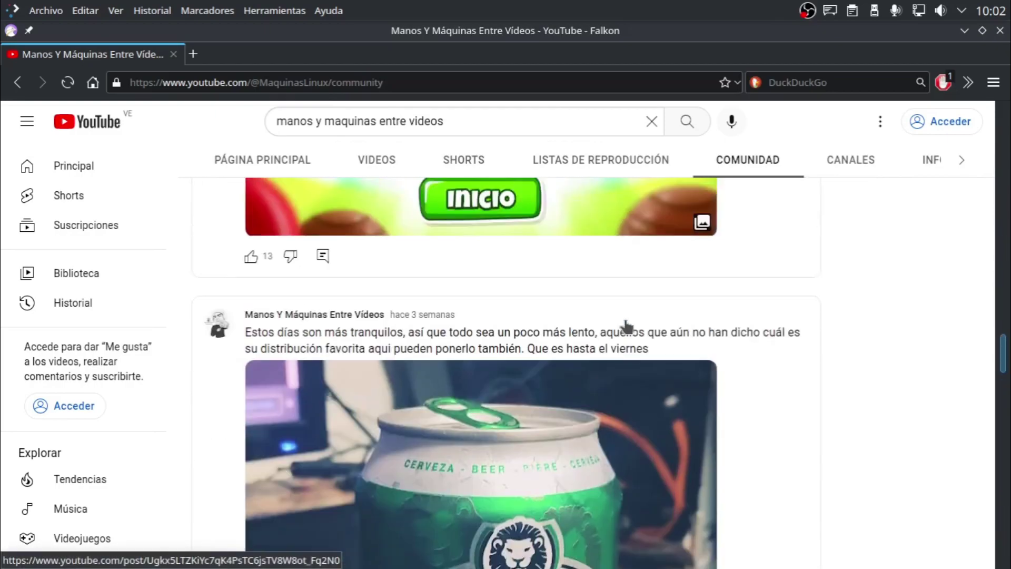
{"action": "scroll", "coordinate": [627, 325], "scroll_direction": "up", "scroll_amount": 10}
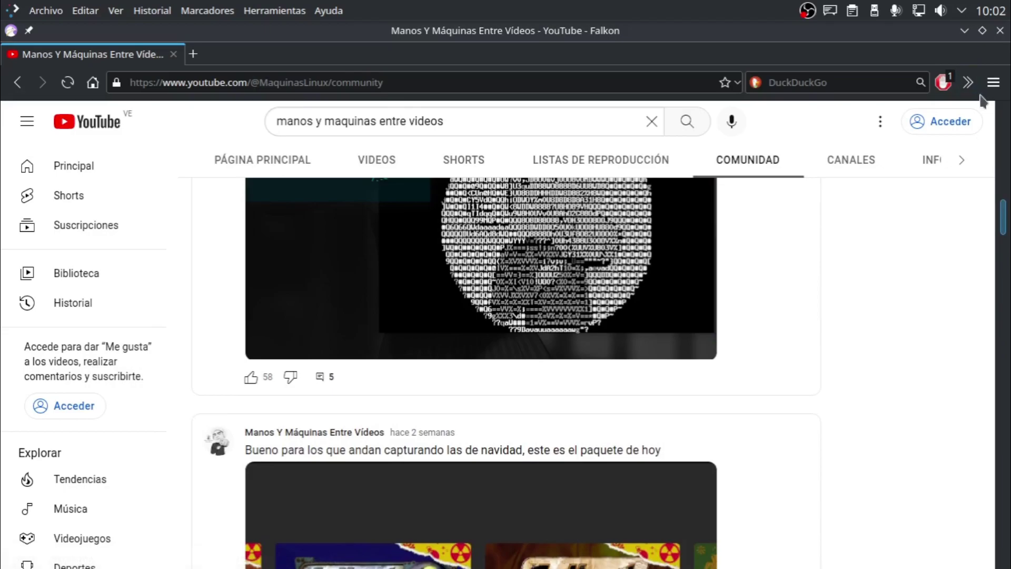
Step: View Falkon's general preferences and close the preferences window without changing anything
{"action": "left_click", "coordinate": [993, 82]}
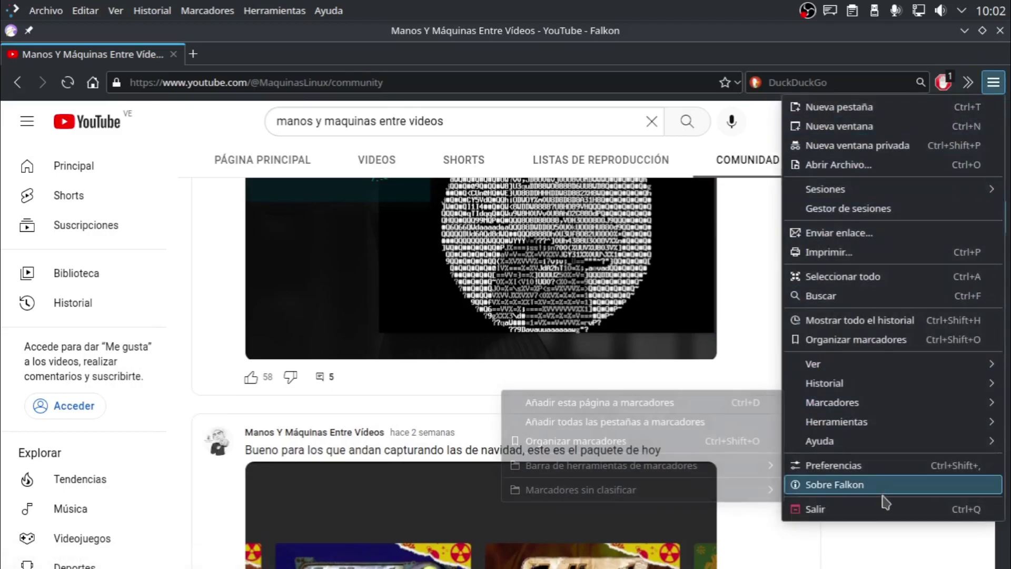
{"action": "left_click", "coordinate": [849, 468]}
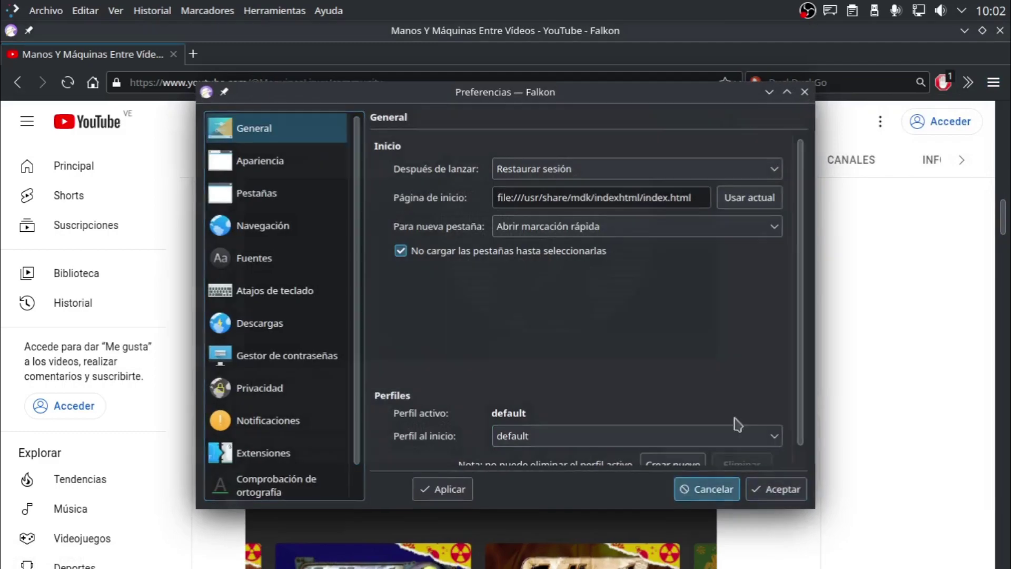
{"action": "left_click", "coordinate": [777, 490]}
Step: View the About Falkon information, check its version and user agent text, and close the dialog
{"action": "left_click", "coordinate": [993, 83]}
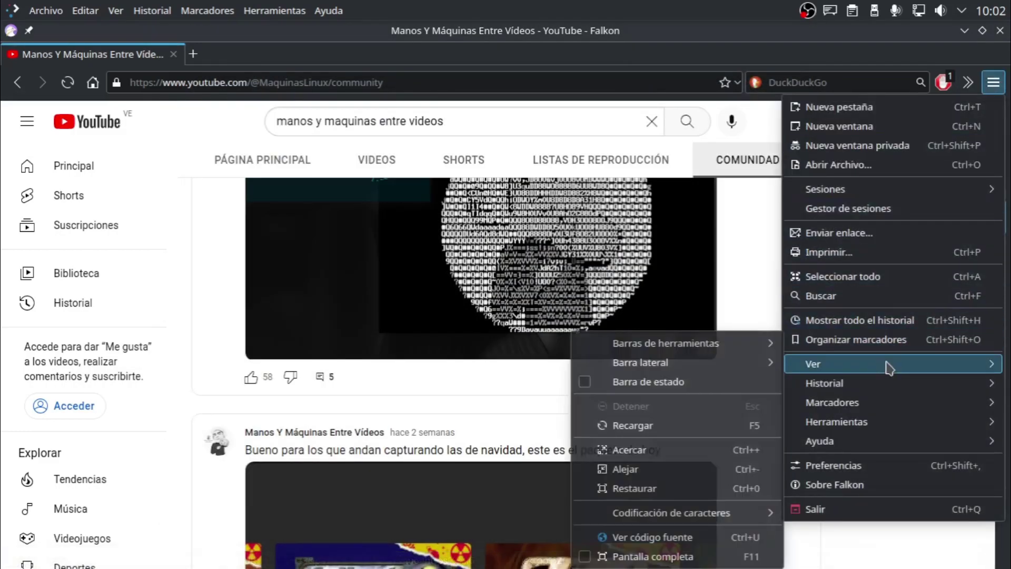
{"action": "mouse_move", "coordinate": [887, 440]}
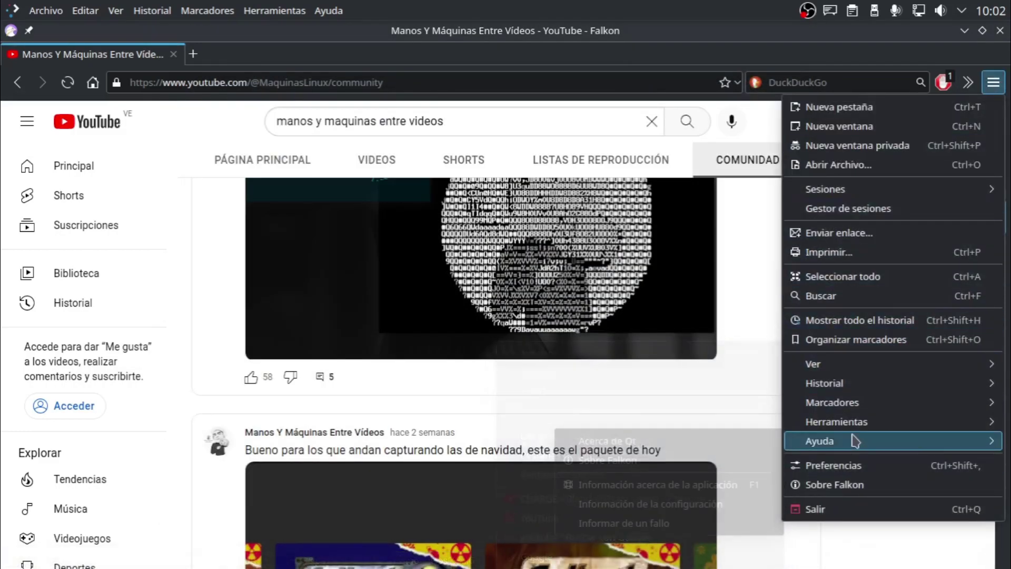
{"action": "left_click", "coordinate": [642, 462]}
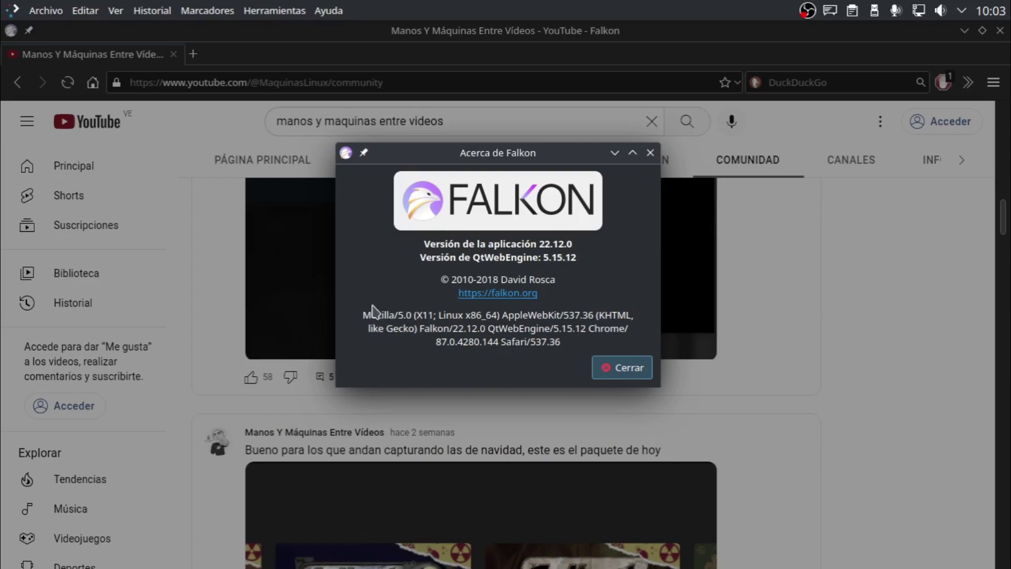
{"action": "left_click_drag", "start_coordinate": [362, 316], "coordinate": [515, 318]}
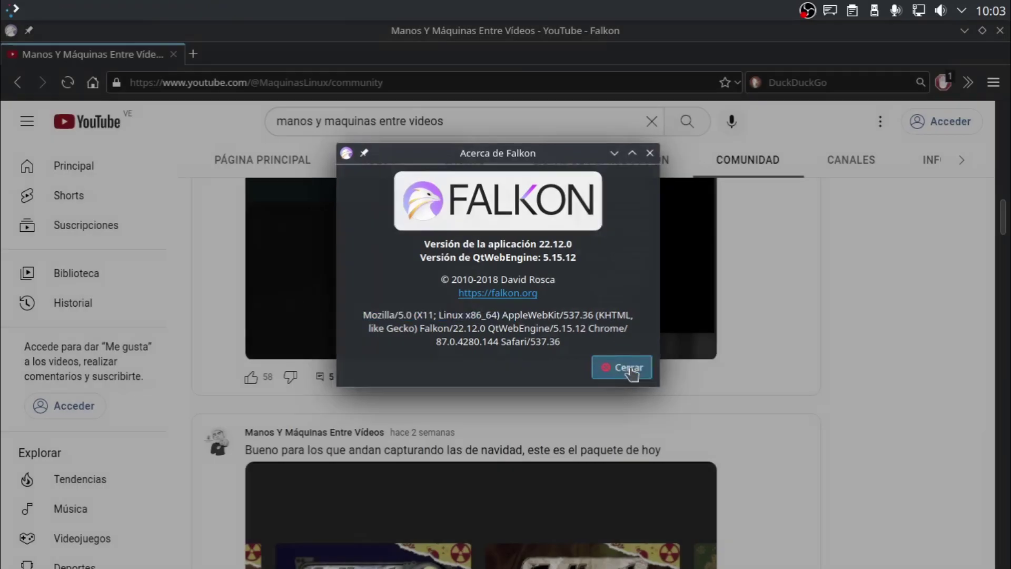
{"action": "left_click", "coordinate": [627, 371]}
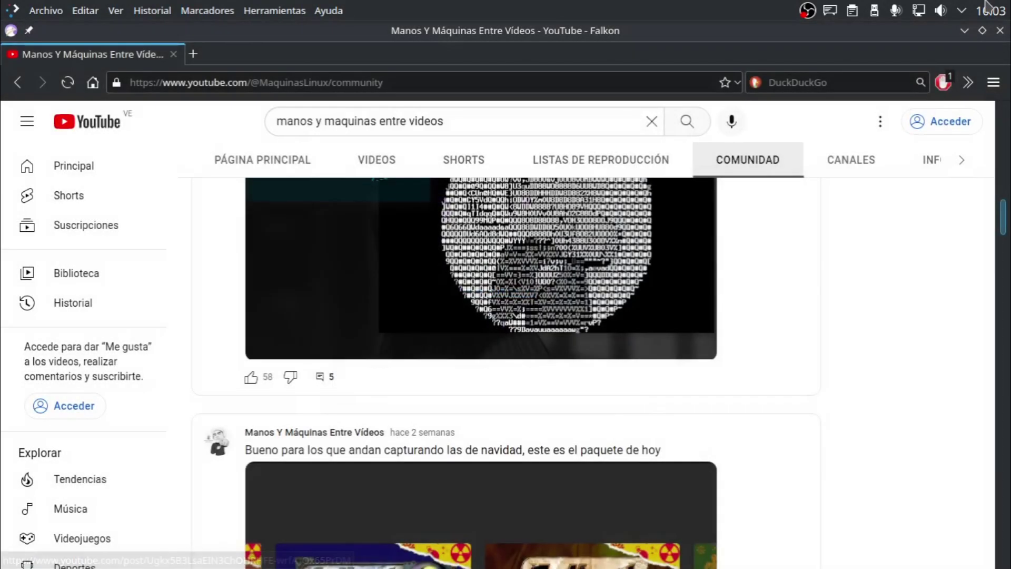
Step: Minimize the browser and bring up the Konsole window running htop
{"action": "left_click", "coordinate": [965, 31]}
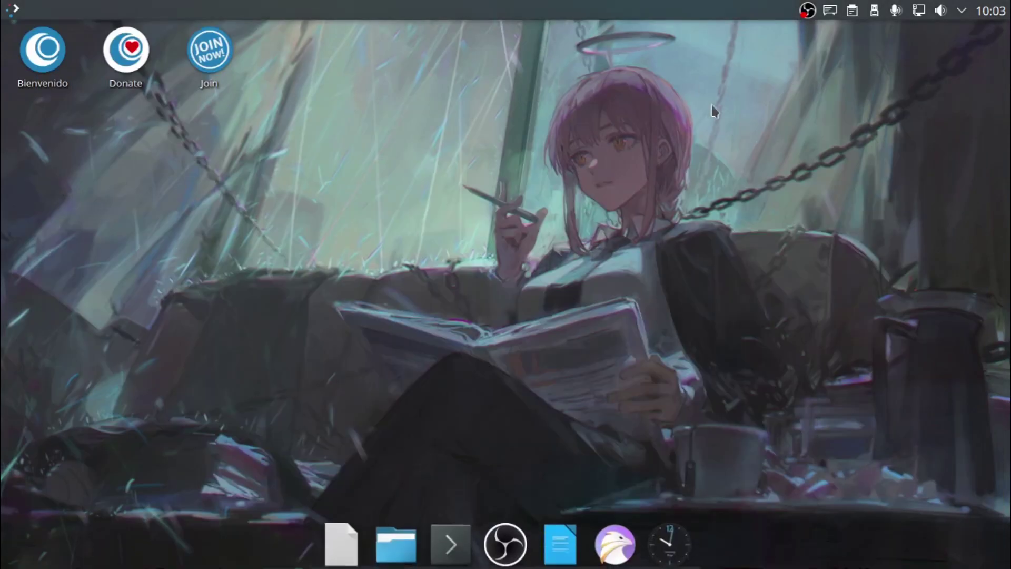
{"action": "left_click", "coordinate": [456, 536]}
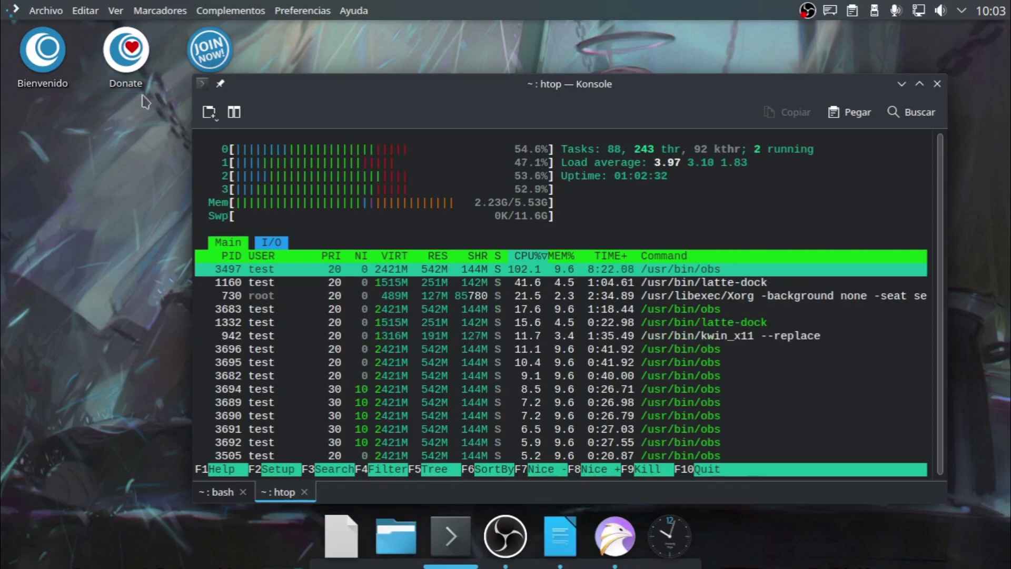
{"action": "left_click", "coordinate": [46, 10]}
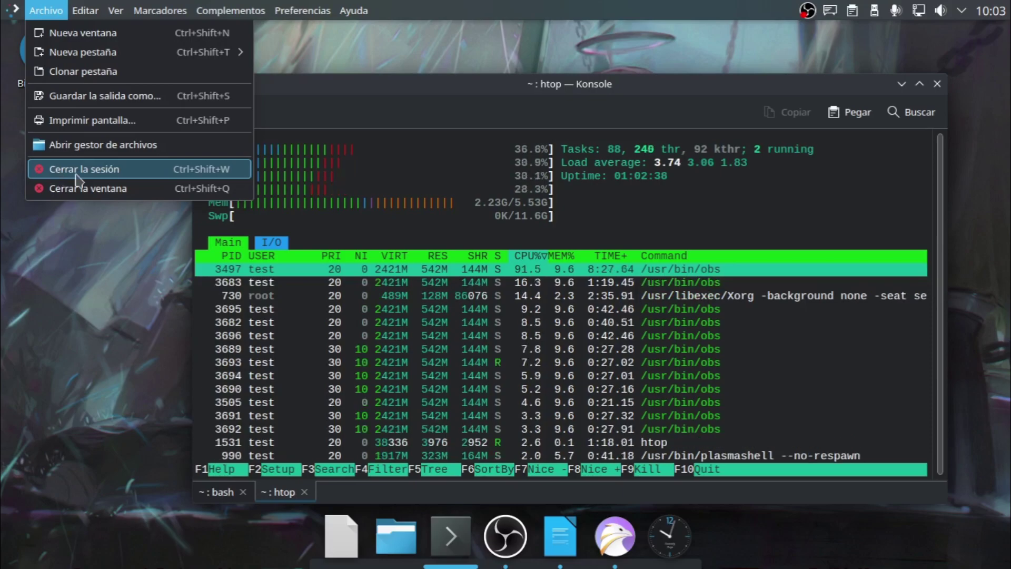
{"action": "key", "text": "Right"}
{"action": "key", "text": "Right"}
{"action": "key", "text": "Right"}
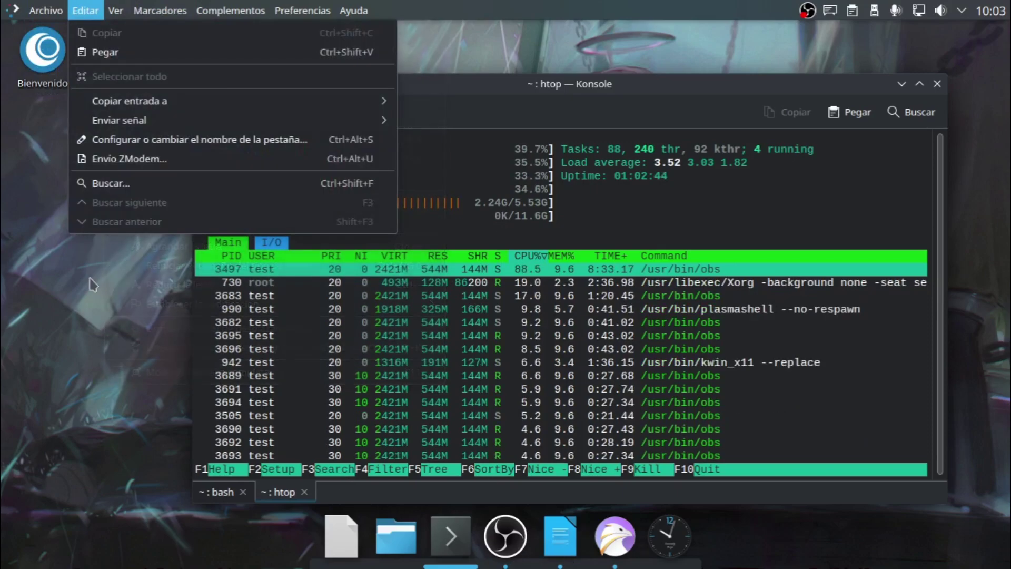
{"action": "mouse_move", "coordinate": [46, 11]}
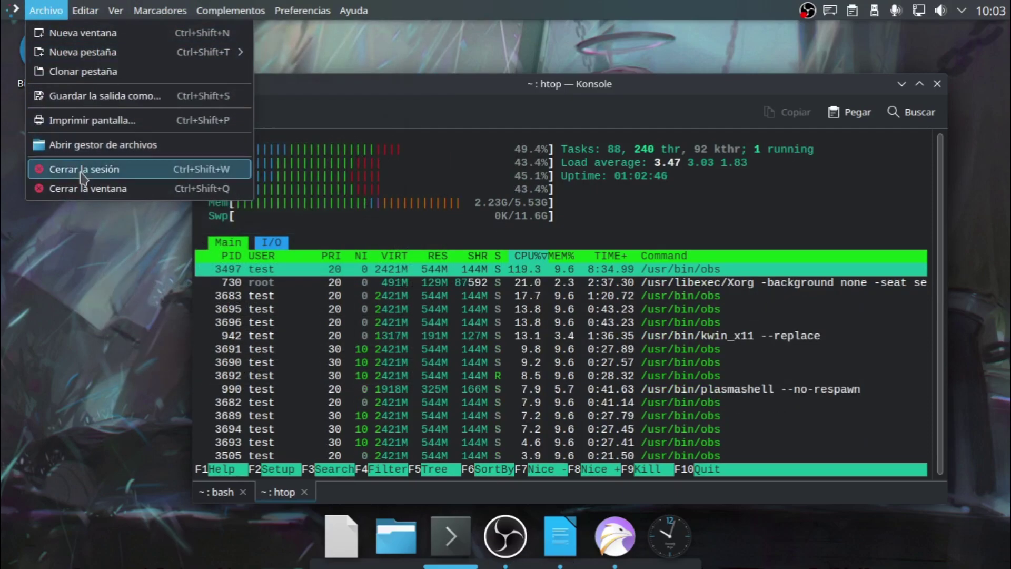
{"action": "key", "text": "Escape"}
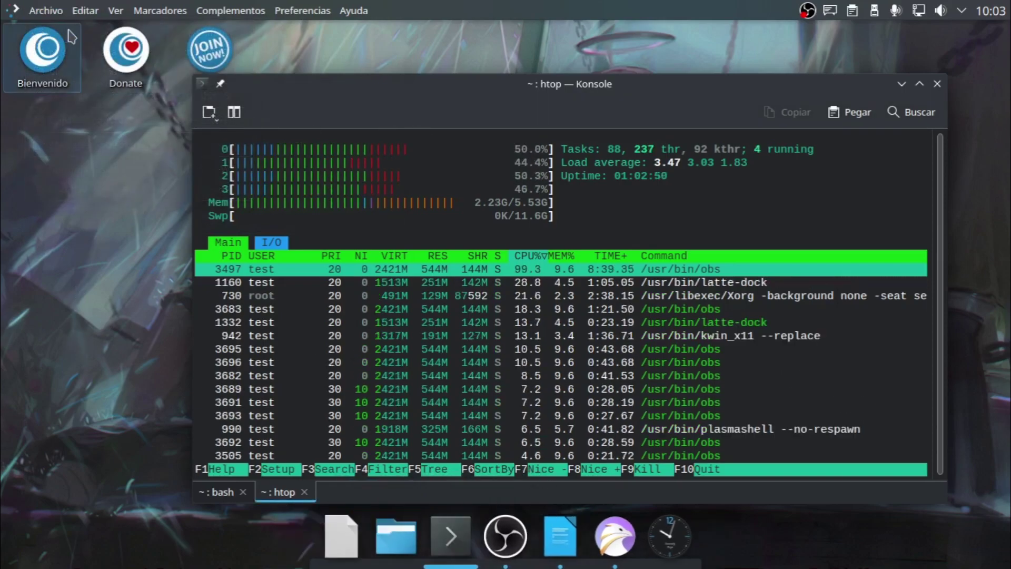
{"action": "left_click", "coordinate": [50, 13]}
Step: Launch the OpenMandriva Control Center from the Preferencias applications
{"action": "left_click", "coordinate": [13, 9]}
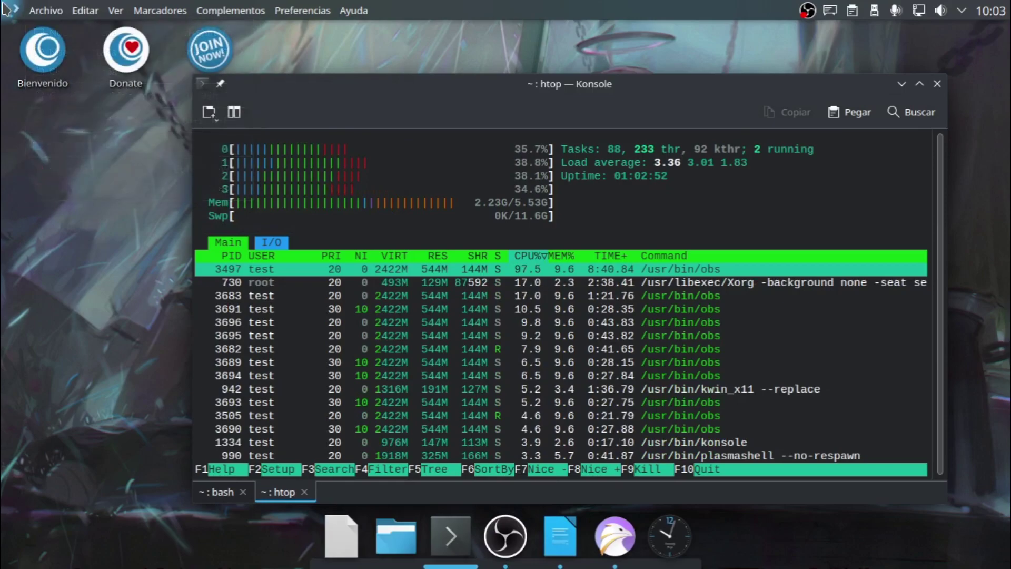
{"action": "mouse_move", "coordinate": [87, 181]}
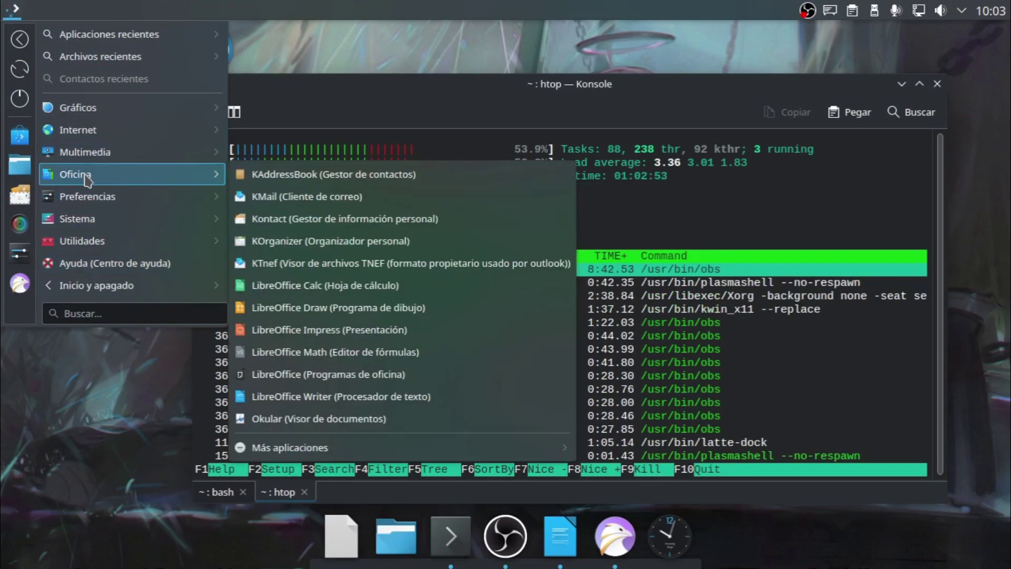
{"action": "mouse_move", "coordinate": [149, 199]}
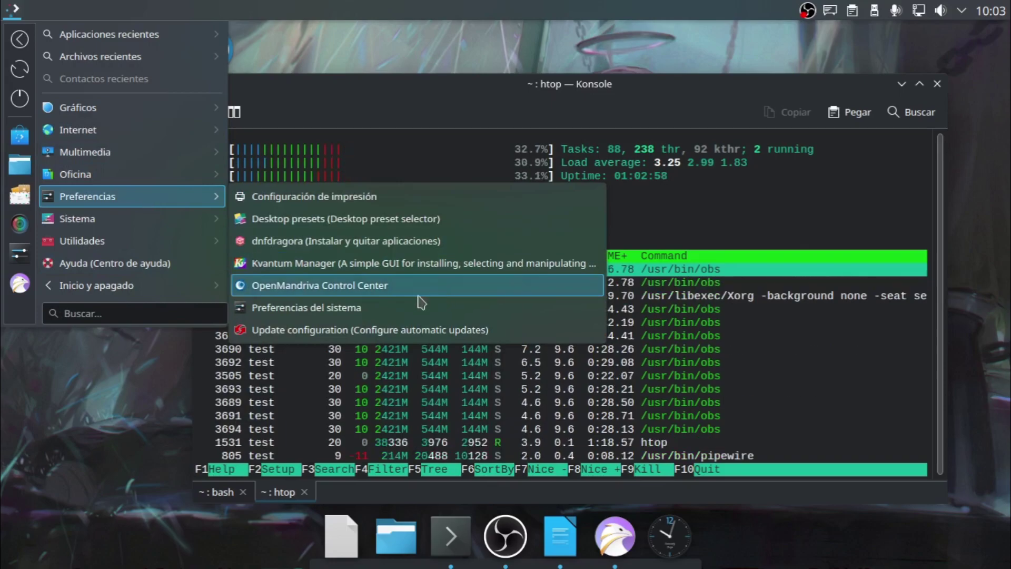
{"action": "left_click", "coordinate": [392, 291]}
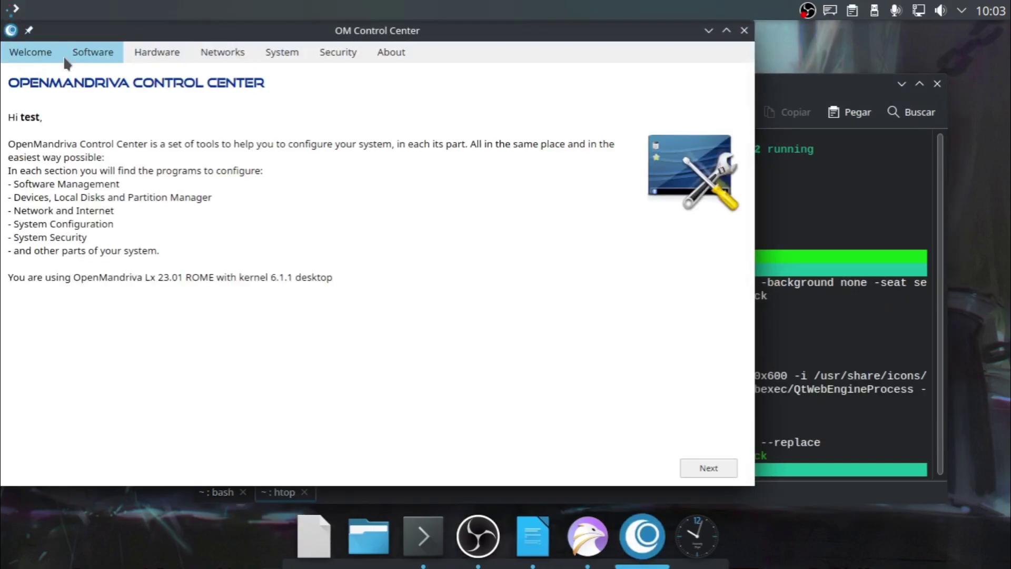
Step: Review the Software, Hardware, Networks and System sections of the control center, including the local disk configuration options
{"action": "left_click", "coordinate": [76, 58]}
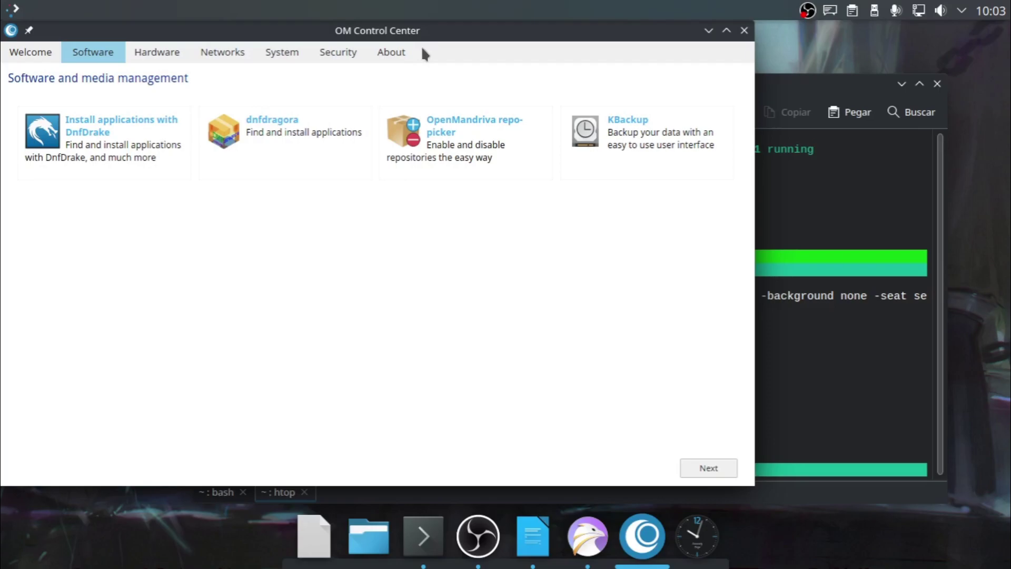
{"action": "left_click", "coordinate": [136, 53]}
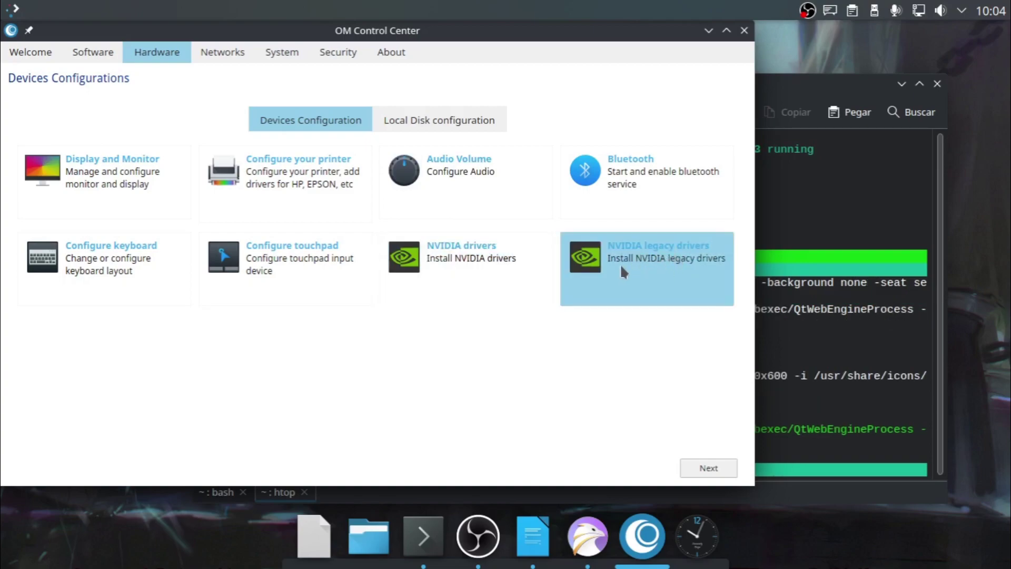
{"action": "left_click", "coordinate": [444, 125]}
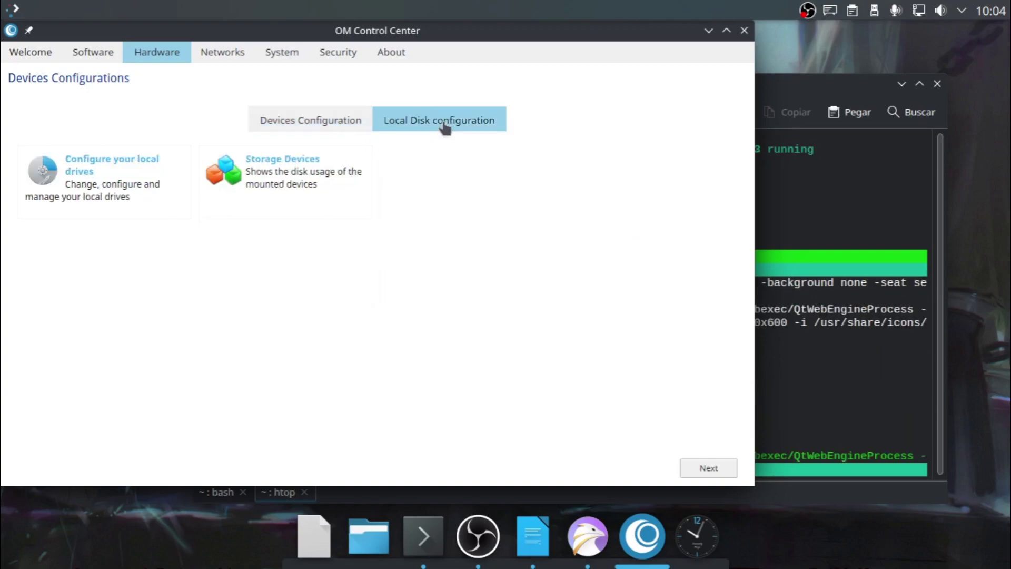
{"action": "left_click", "coordinate": [322, 125]}
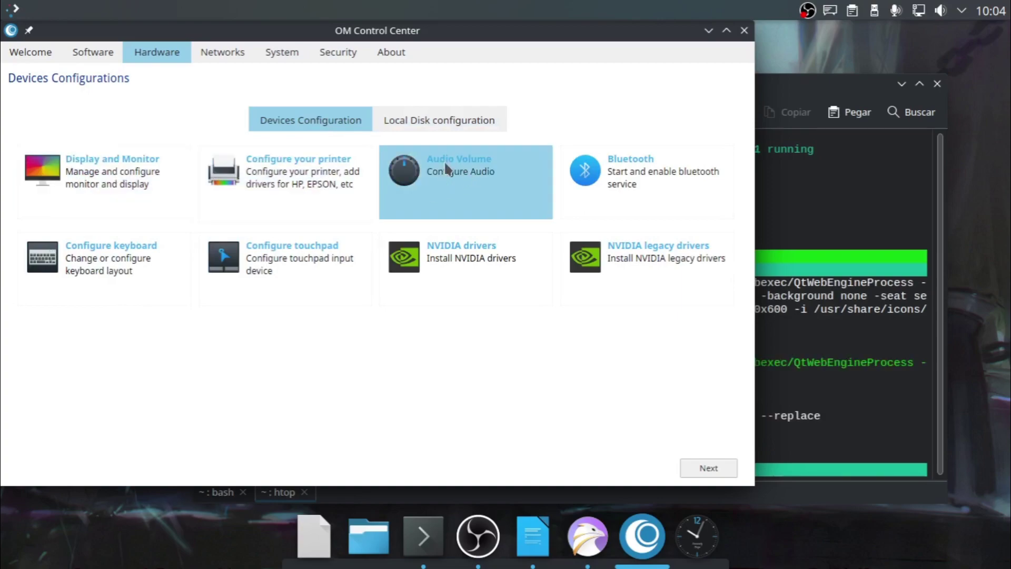
{"action": "left_click", "coordinate": [203, 53]}
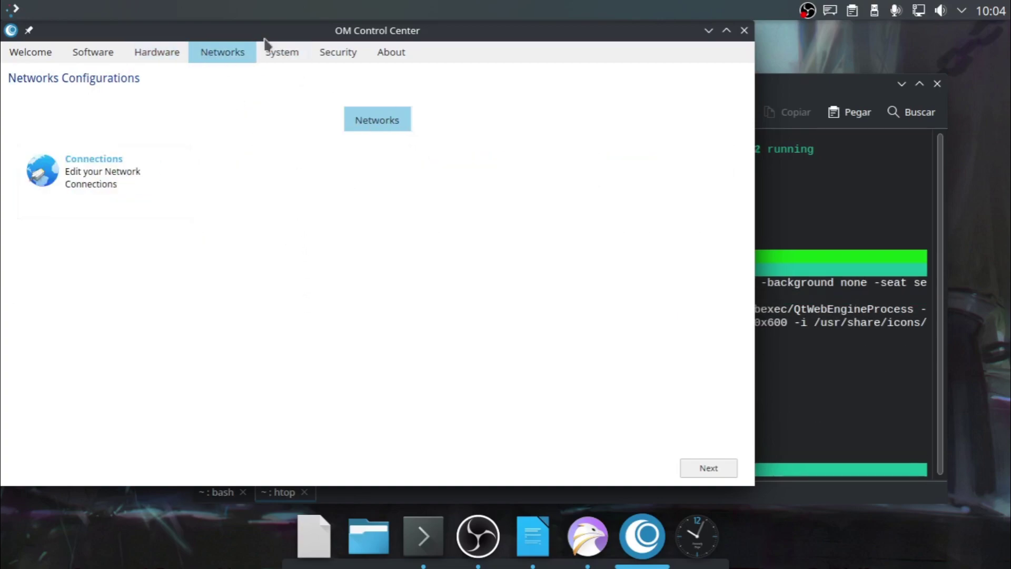
{"action": "left_click", "coordinate": [300, 53]}
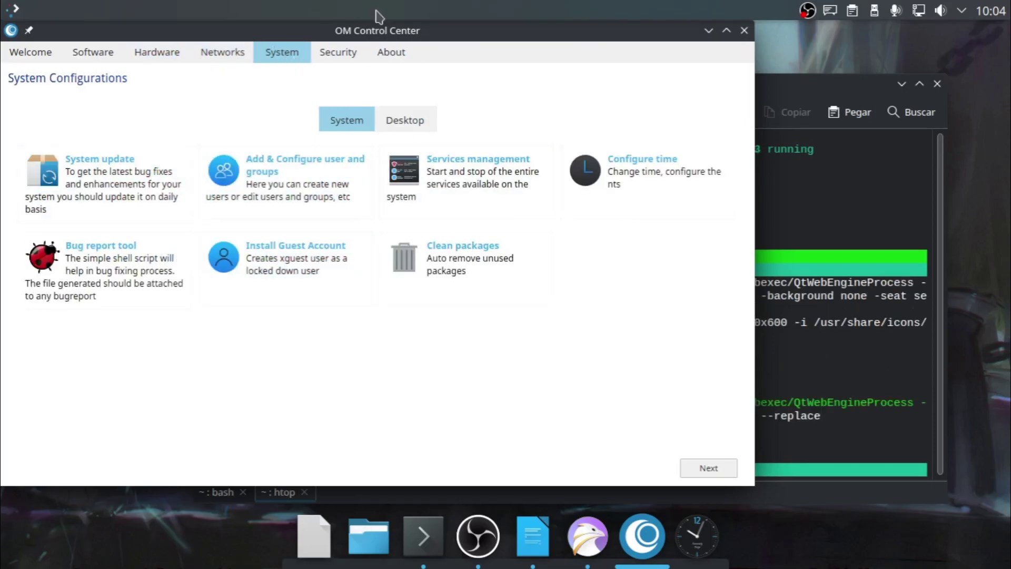
Step: Review the Security section of the control center and minimize its window
{"action": "left_click", "coordinate": [335, 54]}
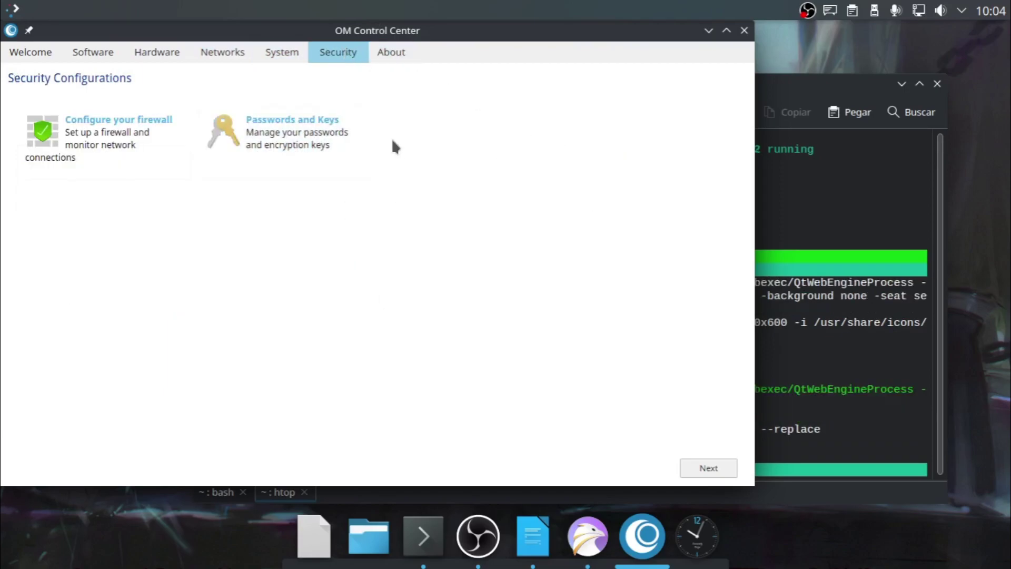
{"action": "left_click", "coordinate": [707, 31]}
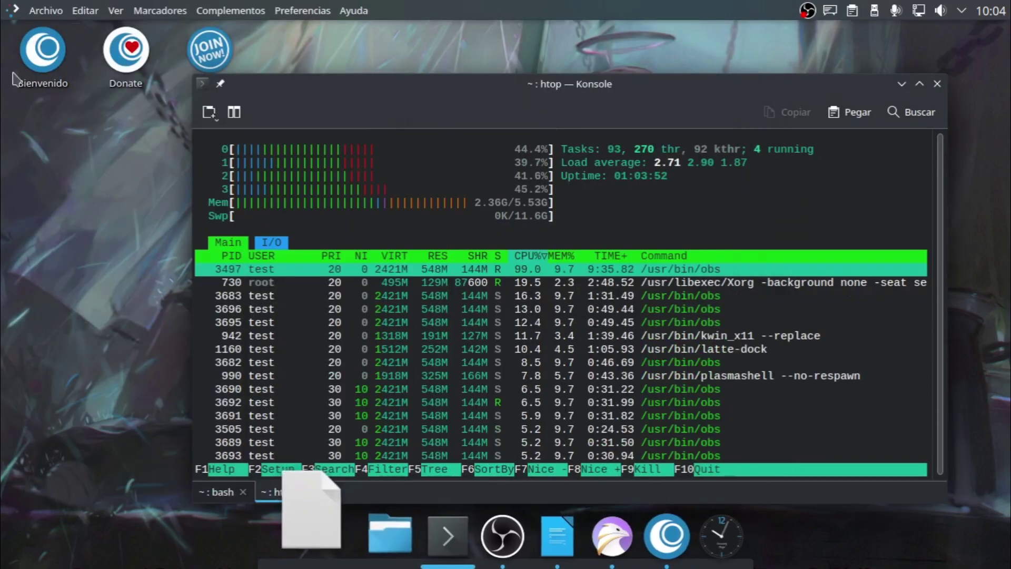
Step: Launch the Discover software center from the Sistema applications
{"action": "left_click", "coordinate": [11, 10]}
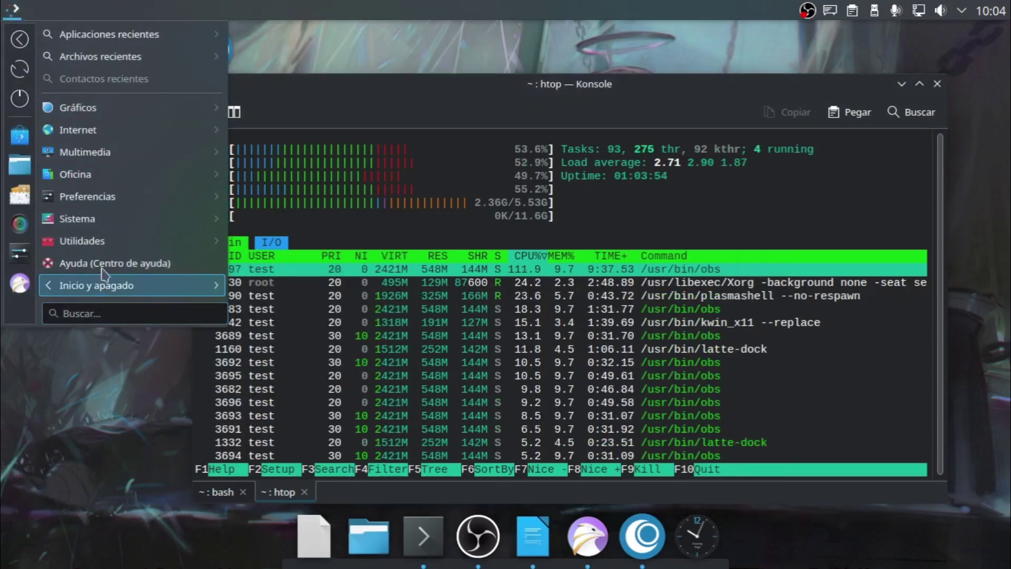
{"action": "mouse_move", "coordinate": [105, 224]}
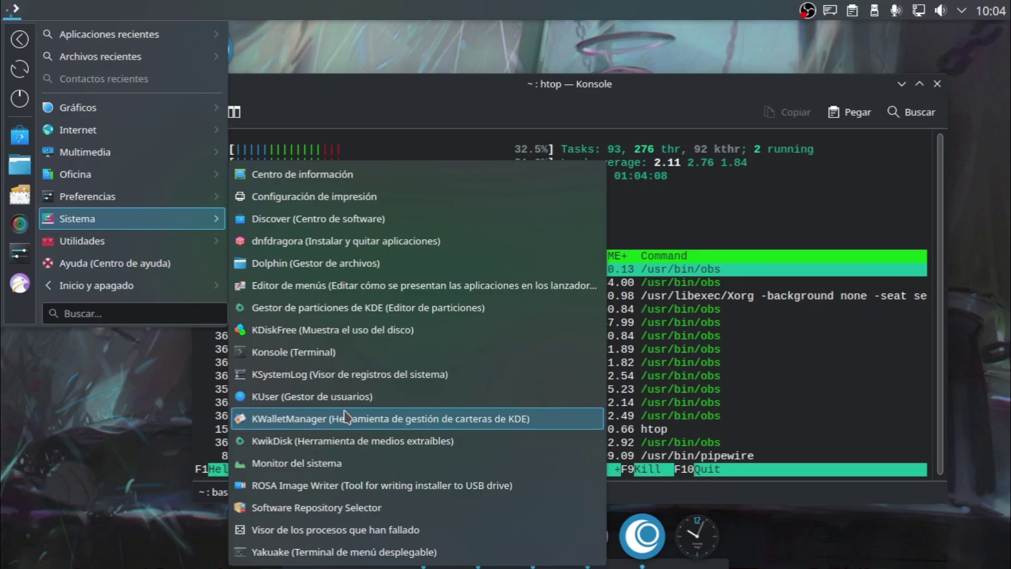
{"action": "left_click", "coordinate": [361, 219]}
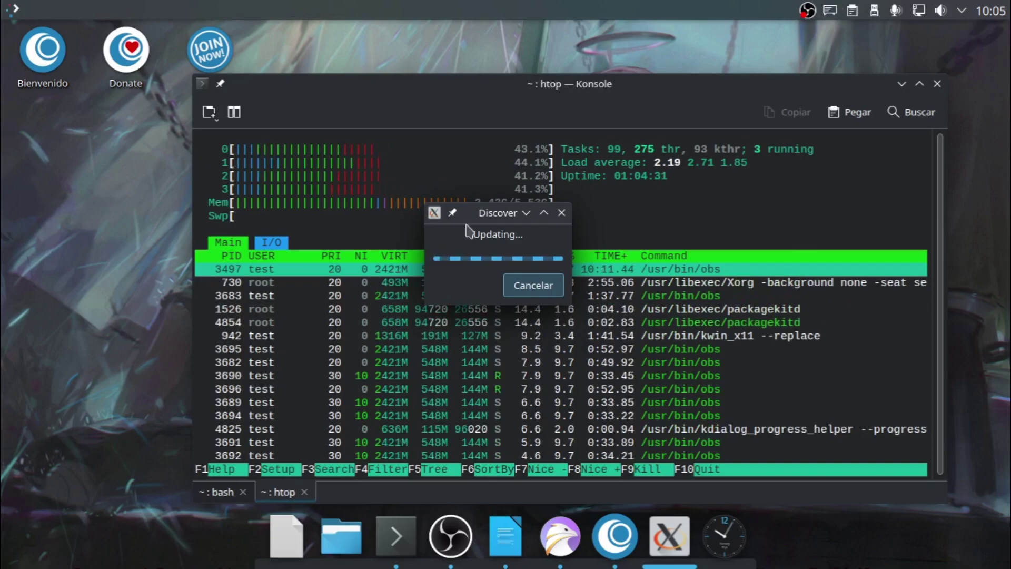
Step: Launch the Chromium web browser from the Internet applications and maximize its window
{"action": "left_click", "coordinate": [9, 11]}
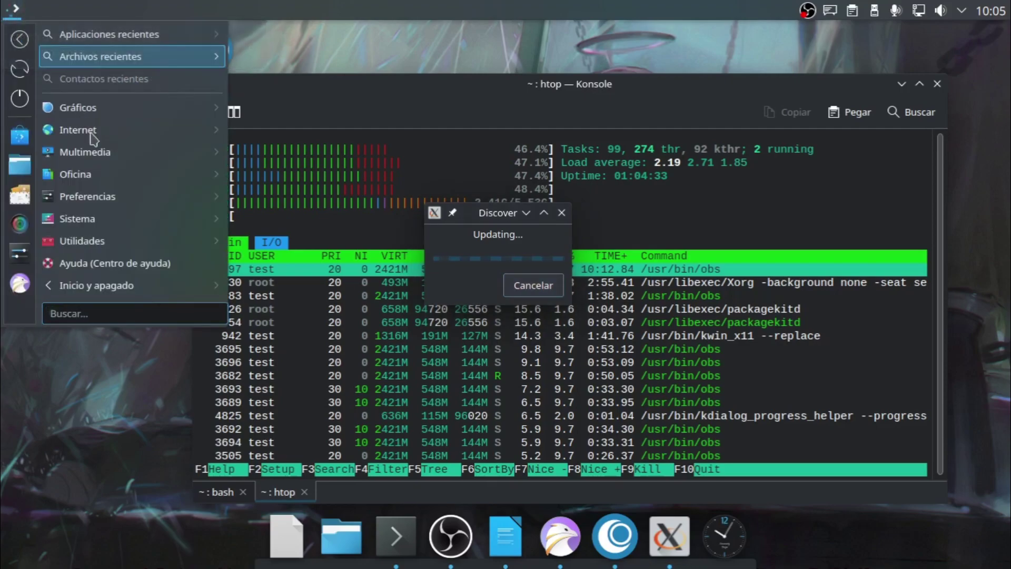
{"action": "mouse_move", "coordinate": [95, 139]}
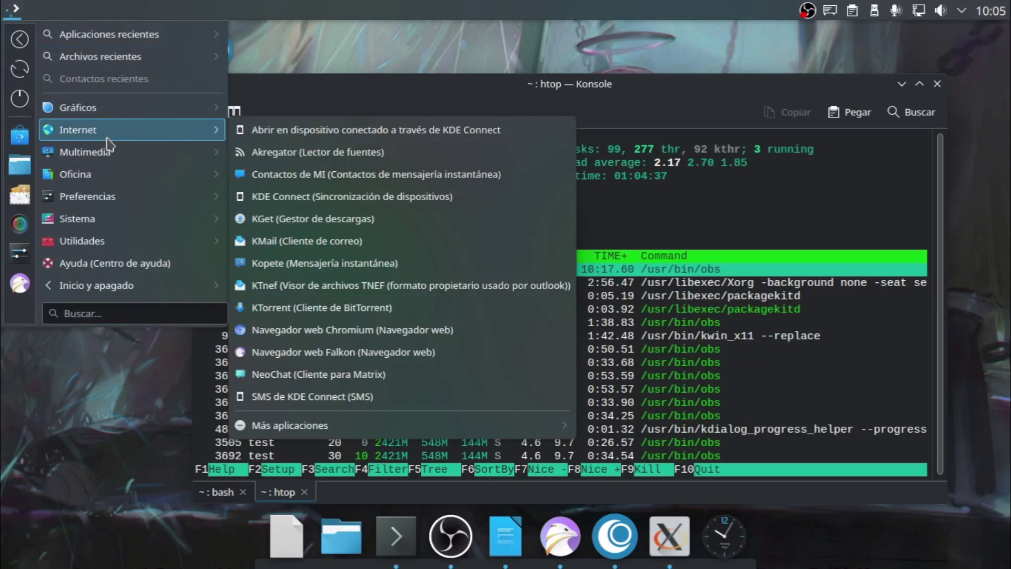
{"action": "left_click", "coordinate": [346, 329]}
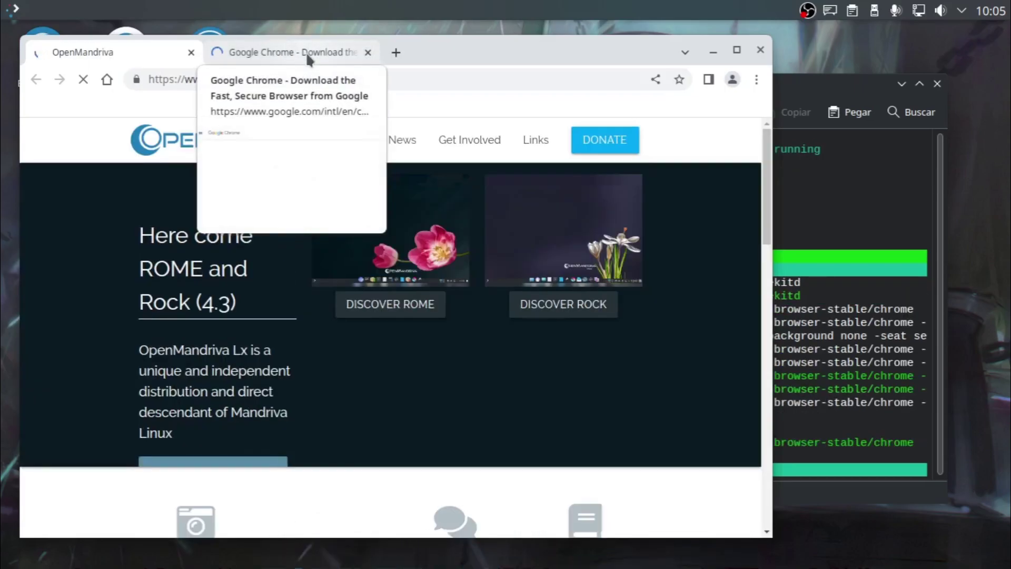
{"action": "left_click", "coordinate": [737, 51]}
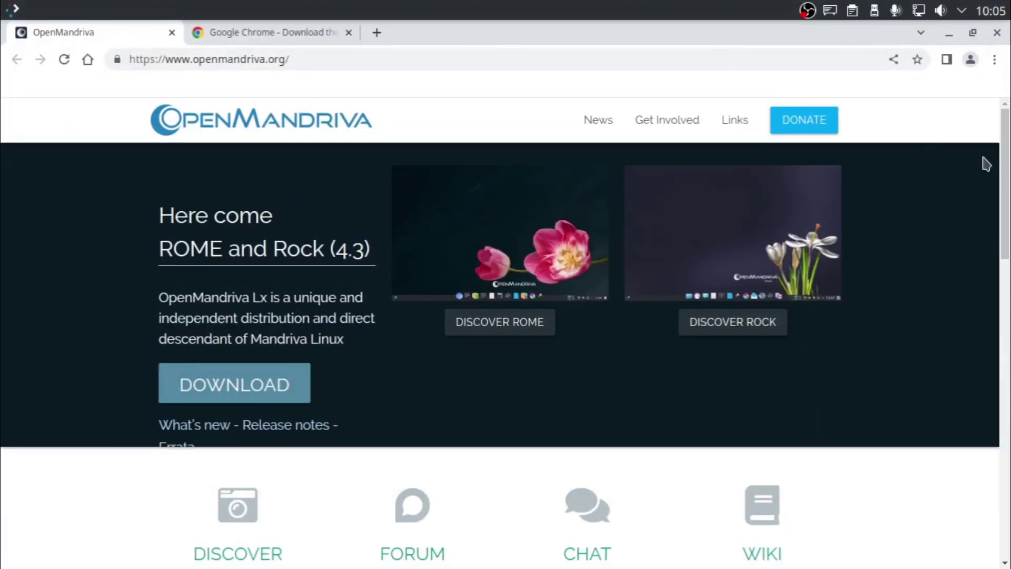
Step: Look through the OpenMandriva home page down to its footer and return to the beginning of the page
{"action": "scroll", "coordinate": [309, 372], "scroll_direction": "down", "scroll_amount": 10}
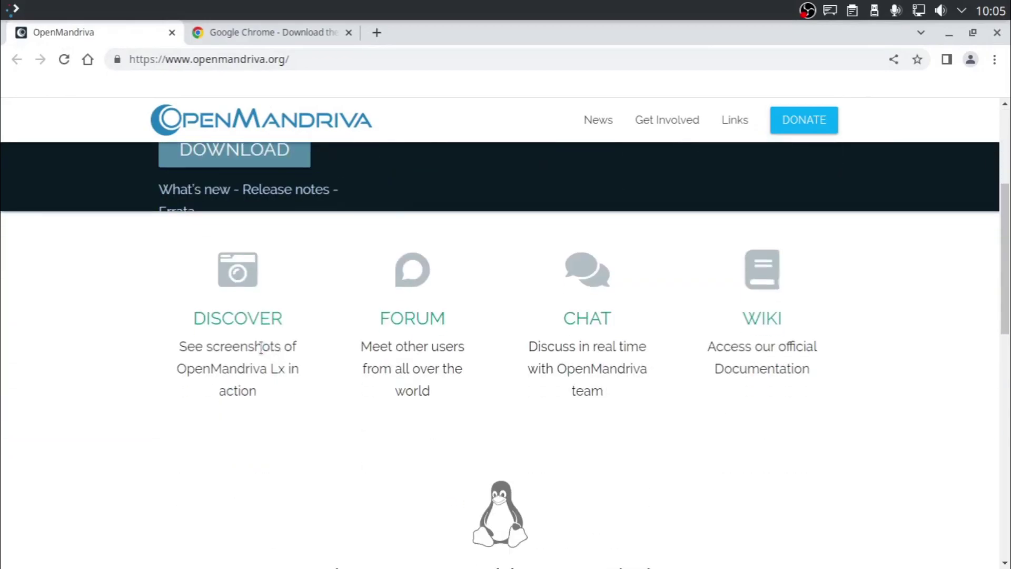
{"action": "scroll", "coordinate": [261, 348], "scroll_direction": "up", "scroll_amount": 5}
{"action": "scroll", "coordinate": [262, 348], "scroll_direction": "down", "scroll_amount": 10}
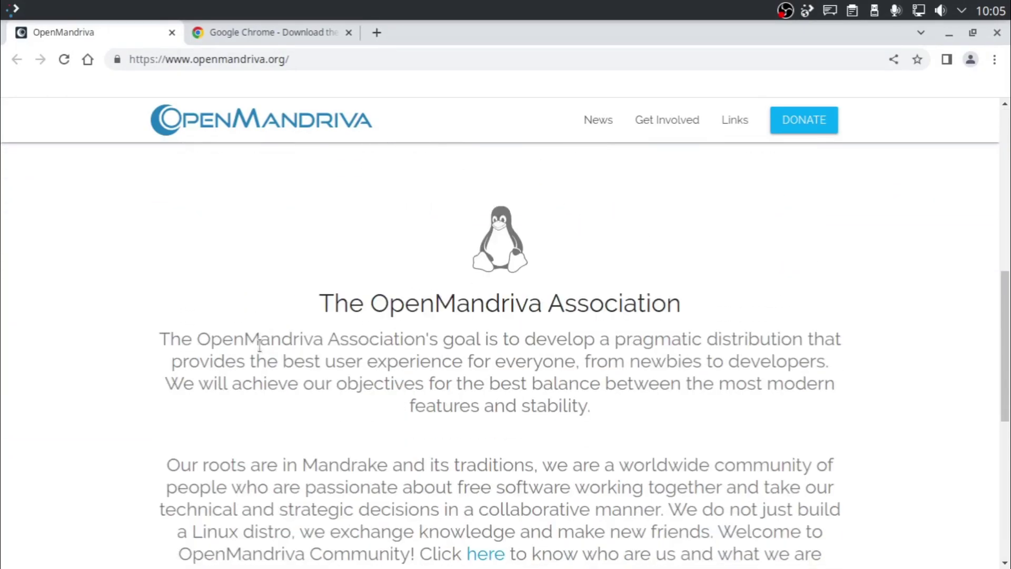
{"action": "scroll", "coordinate": [258, 351], "scroll_direction": "down", "scroll_amount": 3}
{"action": "scroll", "coordinate": [256, 348], "scroll_direction": "up", "scroll_amount": 12}
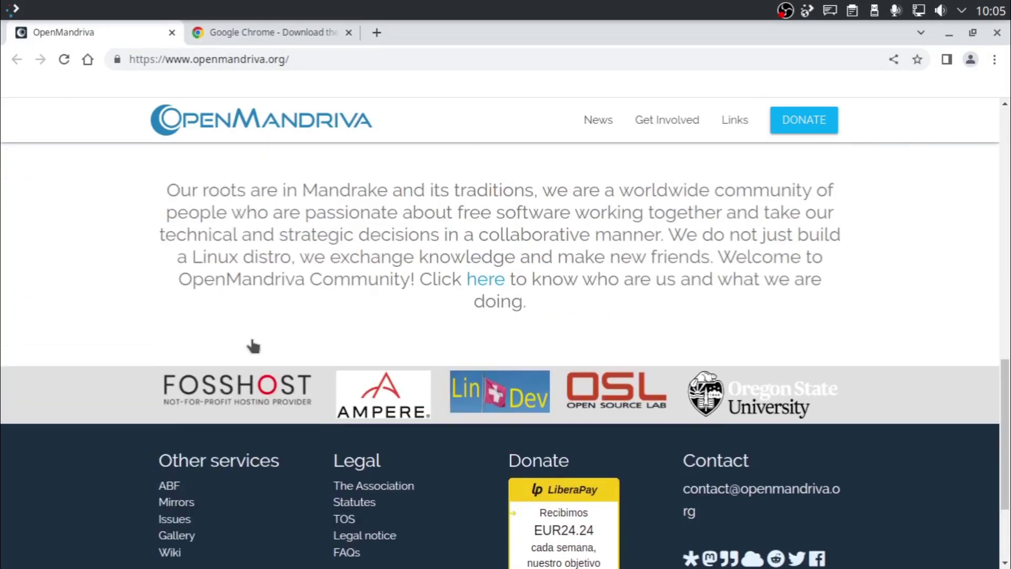
{"action": "scroll", "coordinate": [251, 337], "scroll_direction": "up", "scroll_amount": 5}
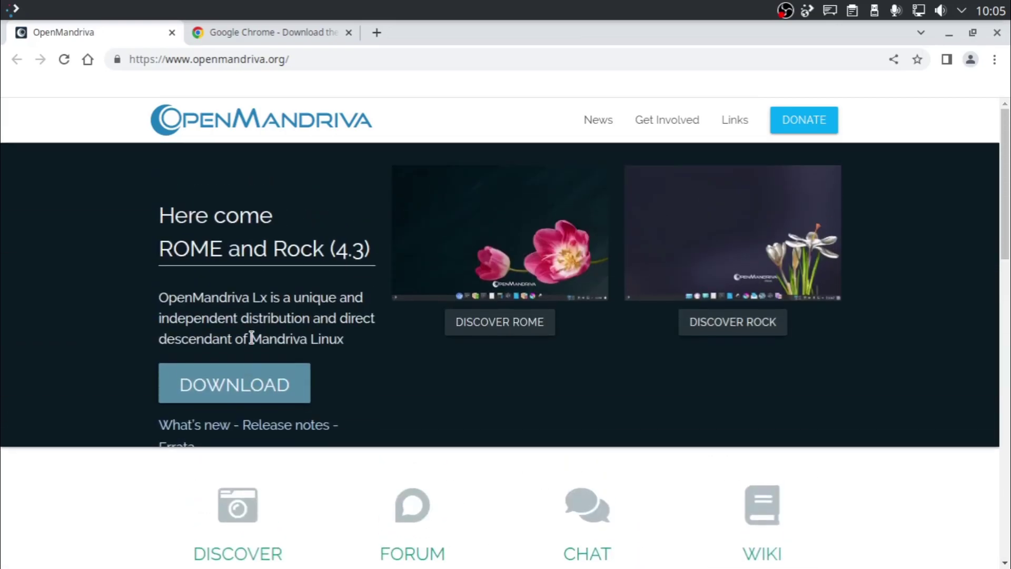